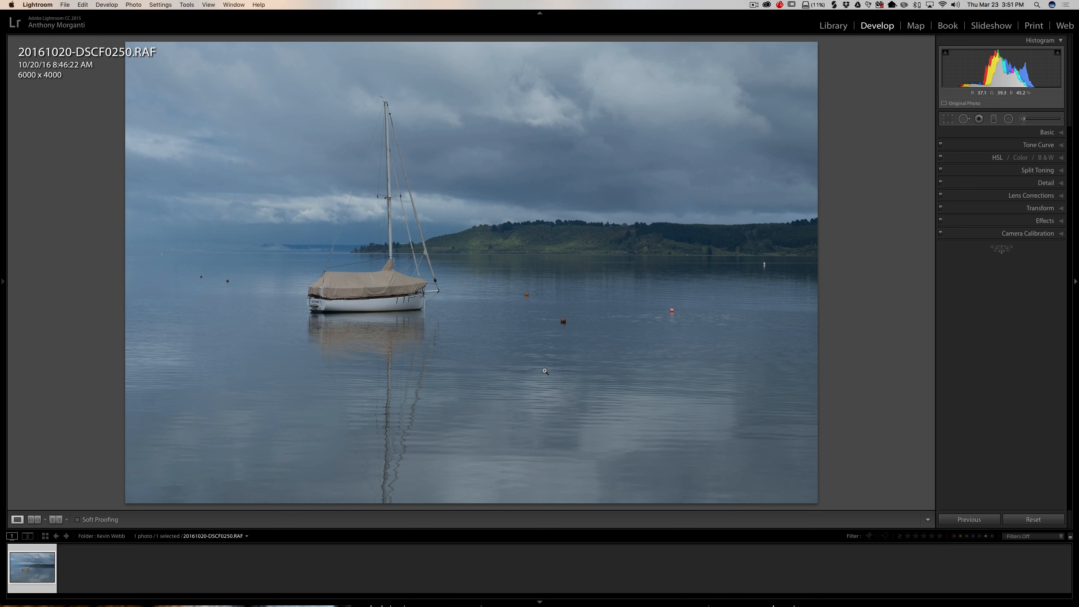
# Show the exposure details over the photo, and crop it at its original aspect ratio, trimming the left and bottom edges
pyautogui.press('i')
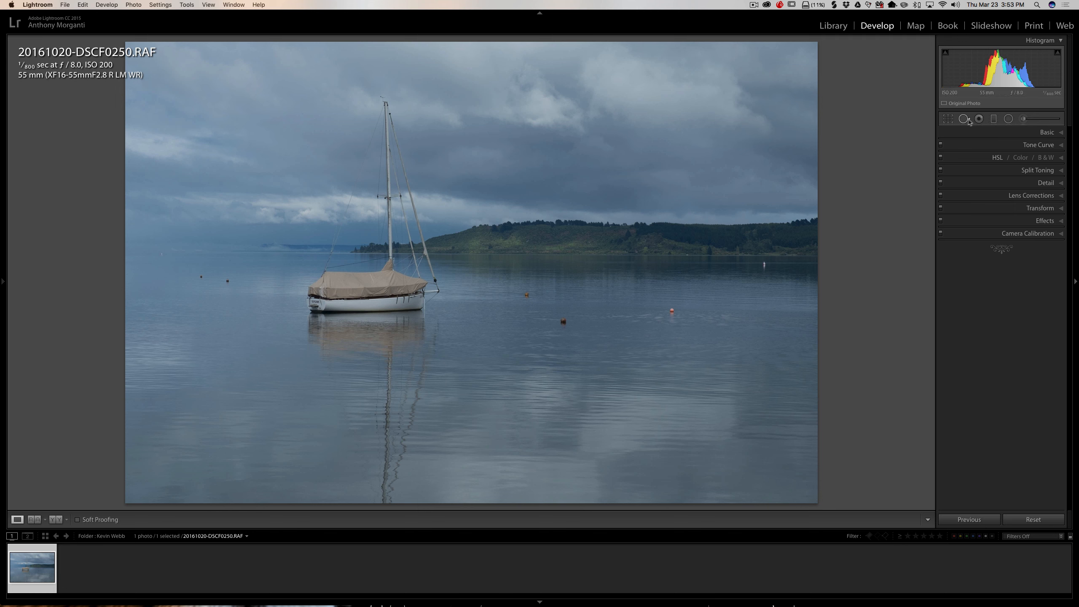
pyautogui.click(949, 119)
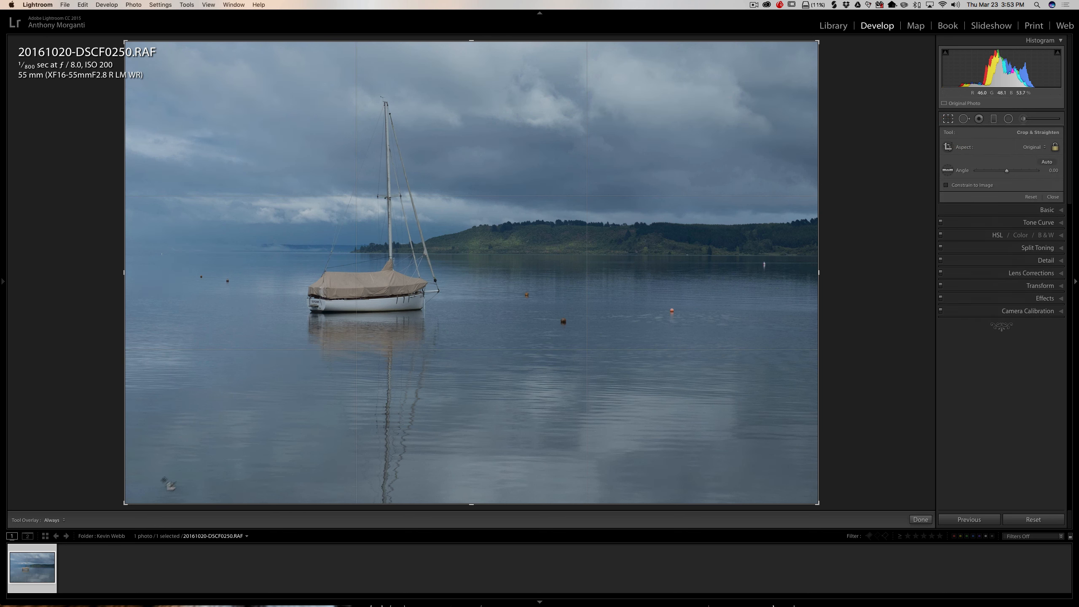
pyautogui.moveTo(124, 503); pyautogui.dragTo(149, 489)
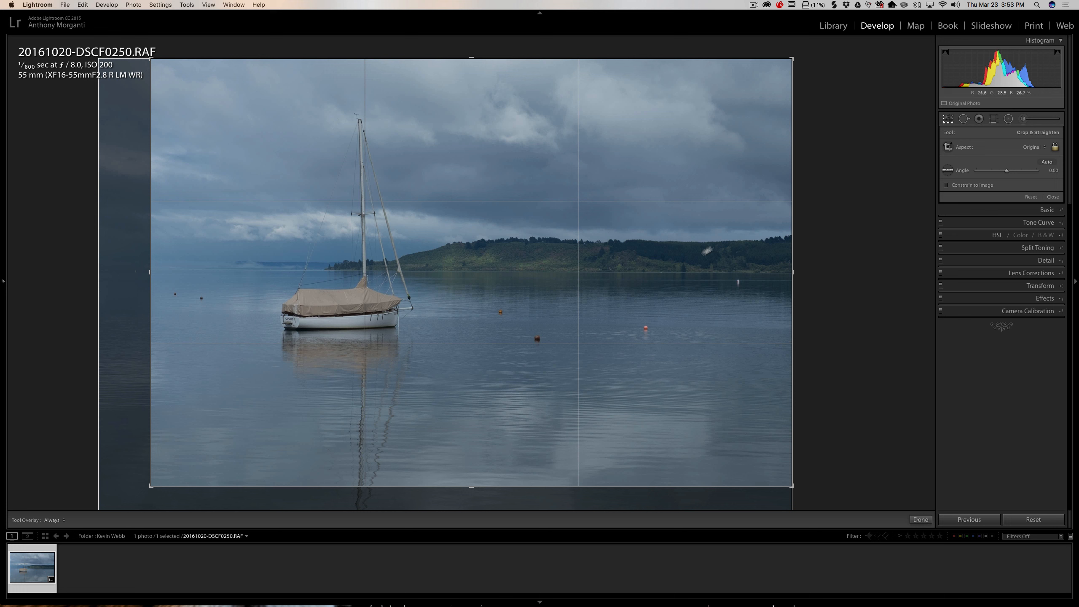
pyautogui.click(948, 119)
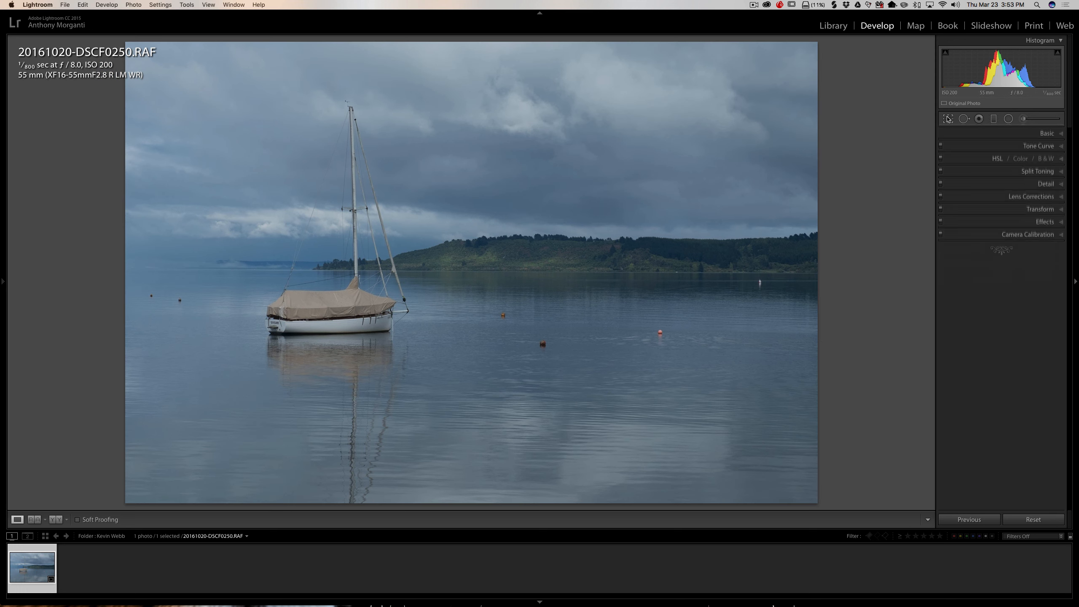
pyautogui.click(948, 119)
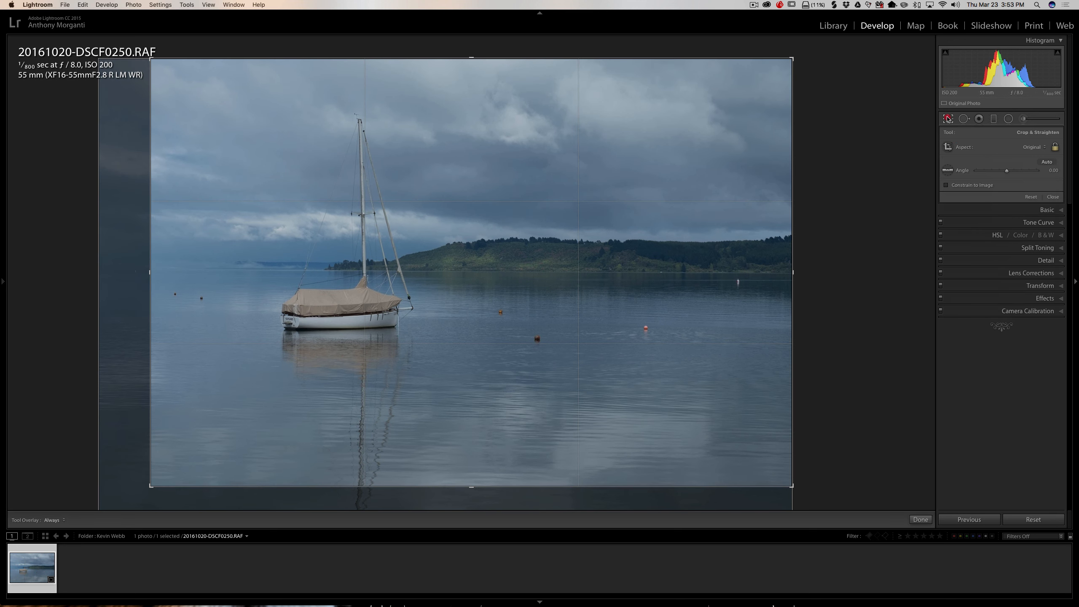
pyautogui.click(948, 119)
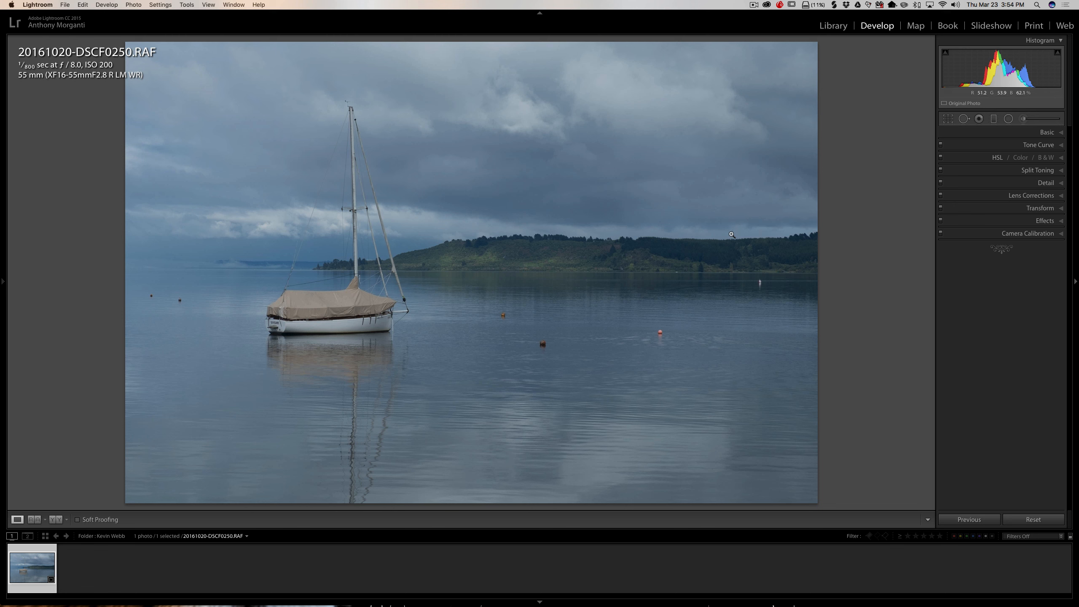
# Check the photo's lens profile and chromatic aberration correction settings
pyautogui.click(1032, 196)
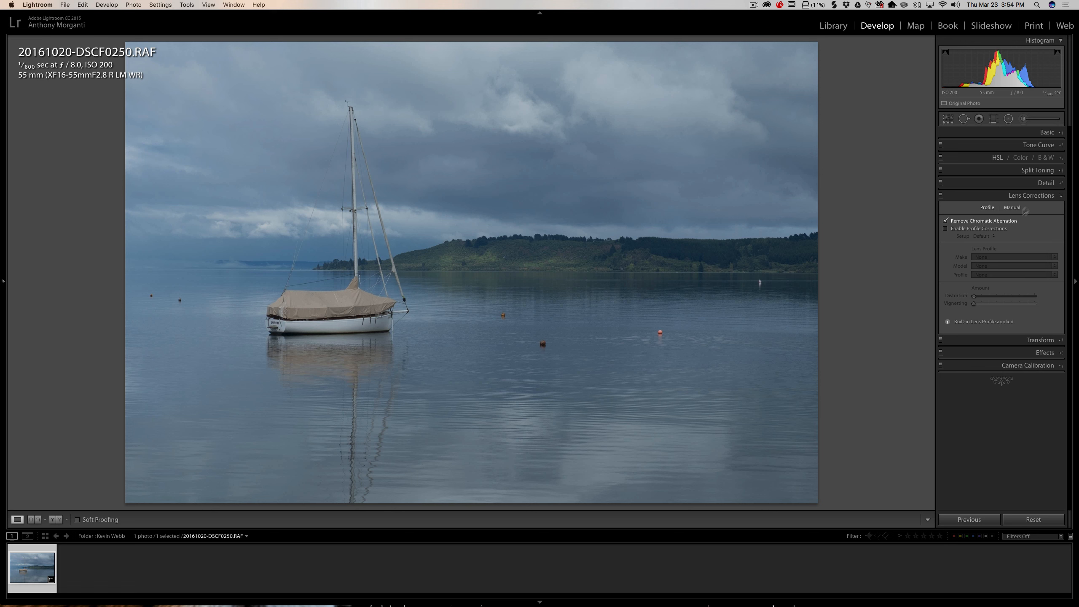
pyautogui.click(1040, 196)
# Try the Auto, Daylight, Cloudy, Shade, Tungsten and Flash white balance presets, and return the photo to As Shot
pyautogui.click(1046, 132)
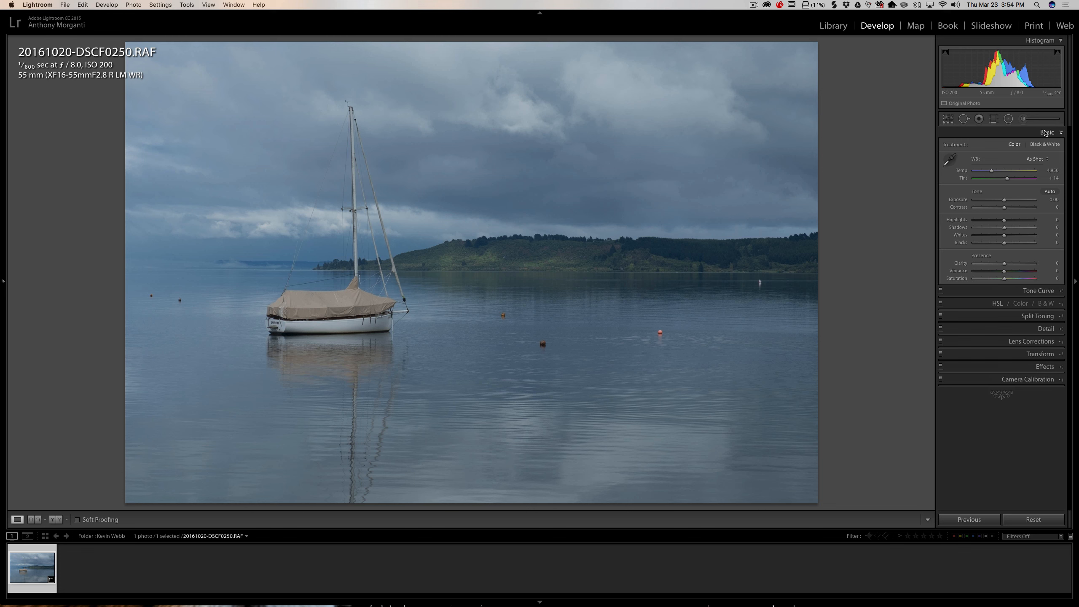
pyautogui.click(1041, 160)
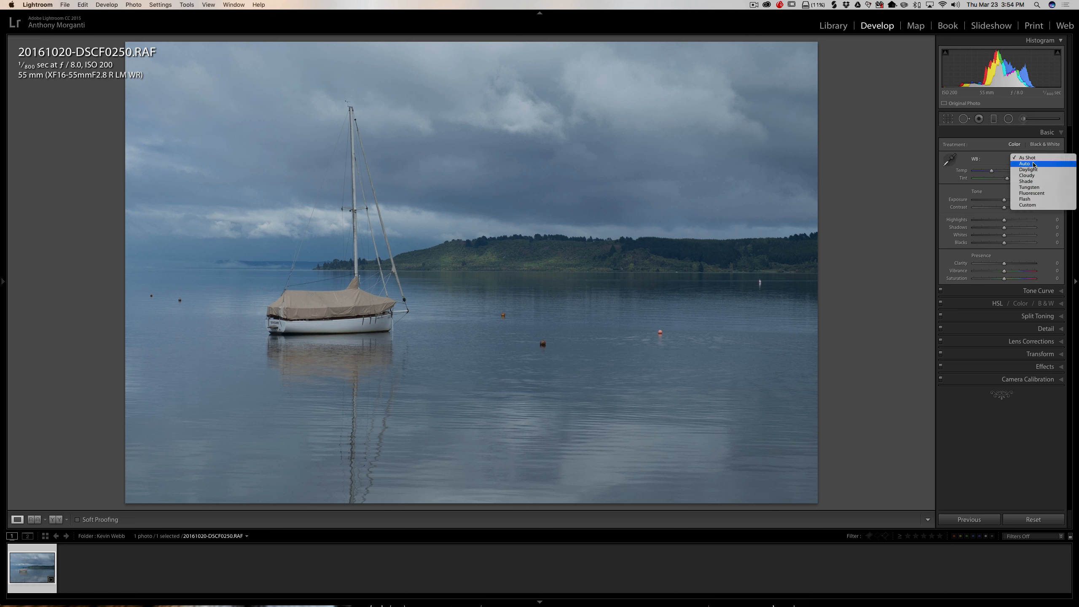
pyautogui.click(1033, 164)
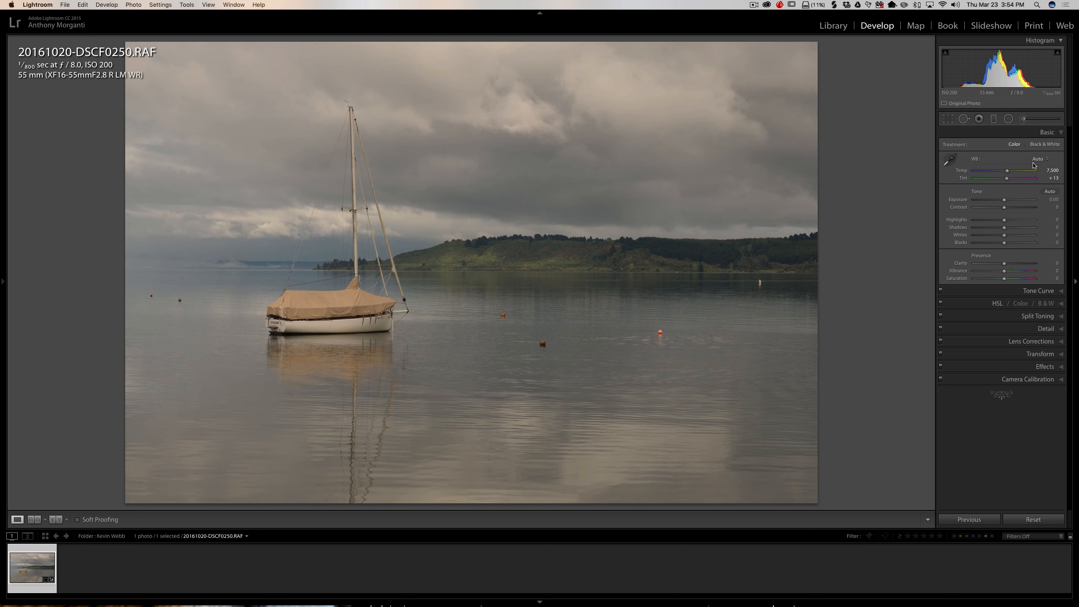
pyautogui.click(1039, 160)
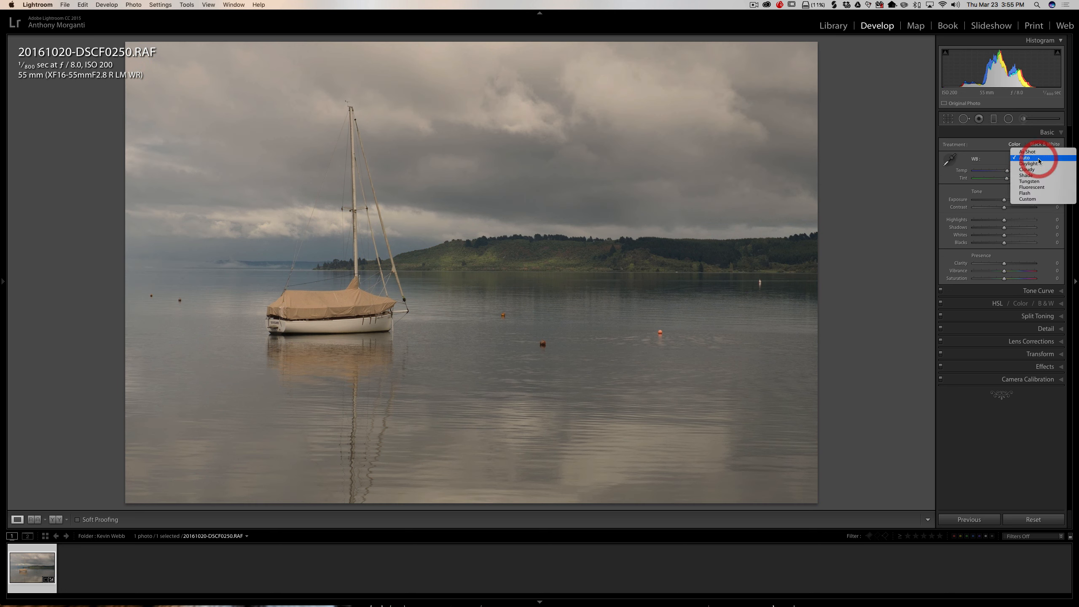
pyautogui.click(1039, 164)
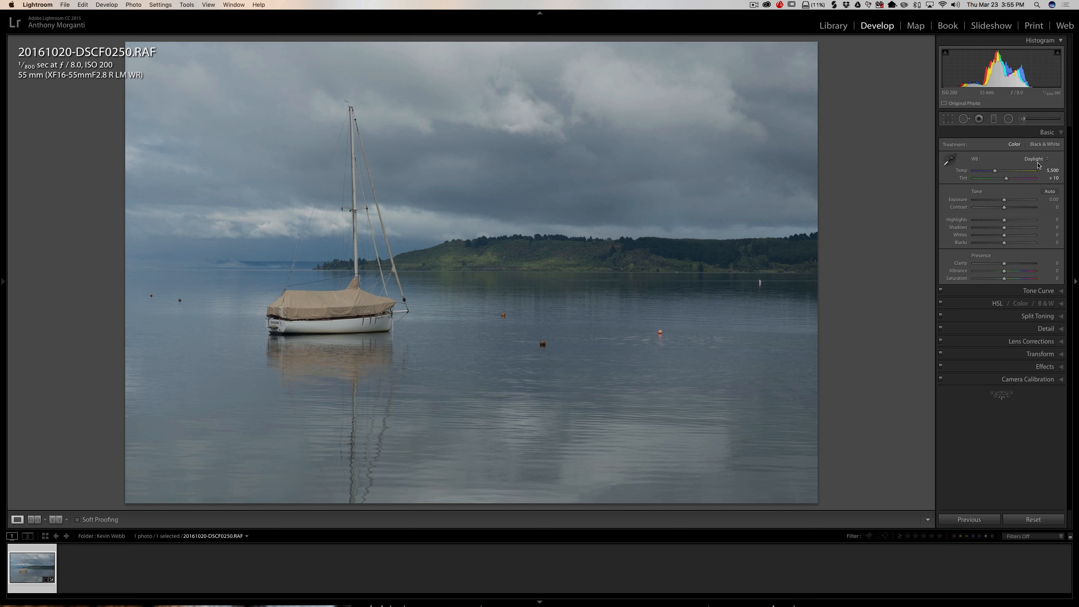
pyautogui.click(1039, 160)
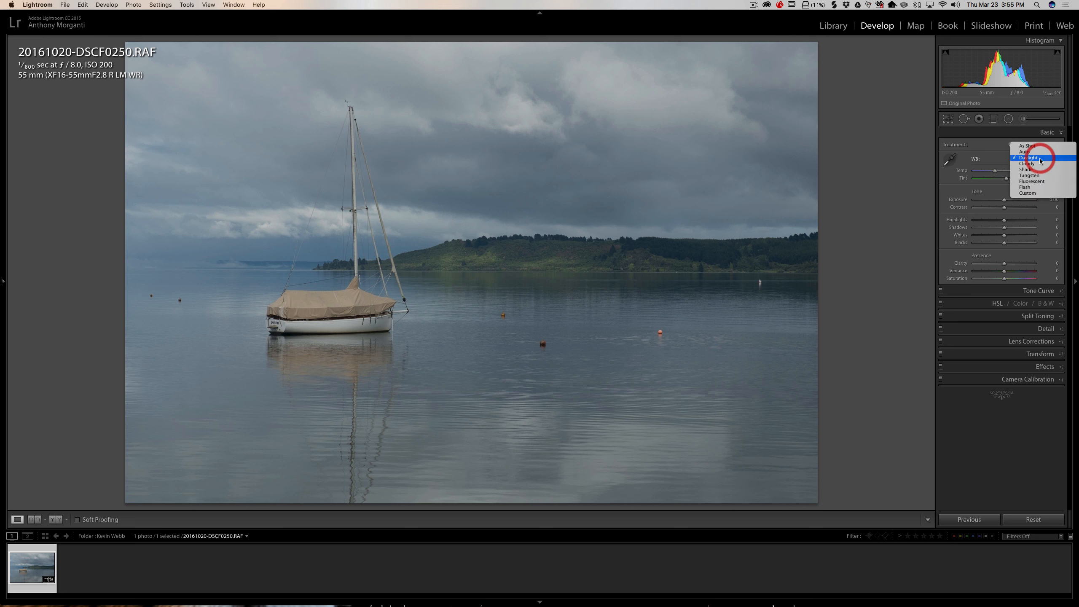
pyautogui.click(1039, 164)
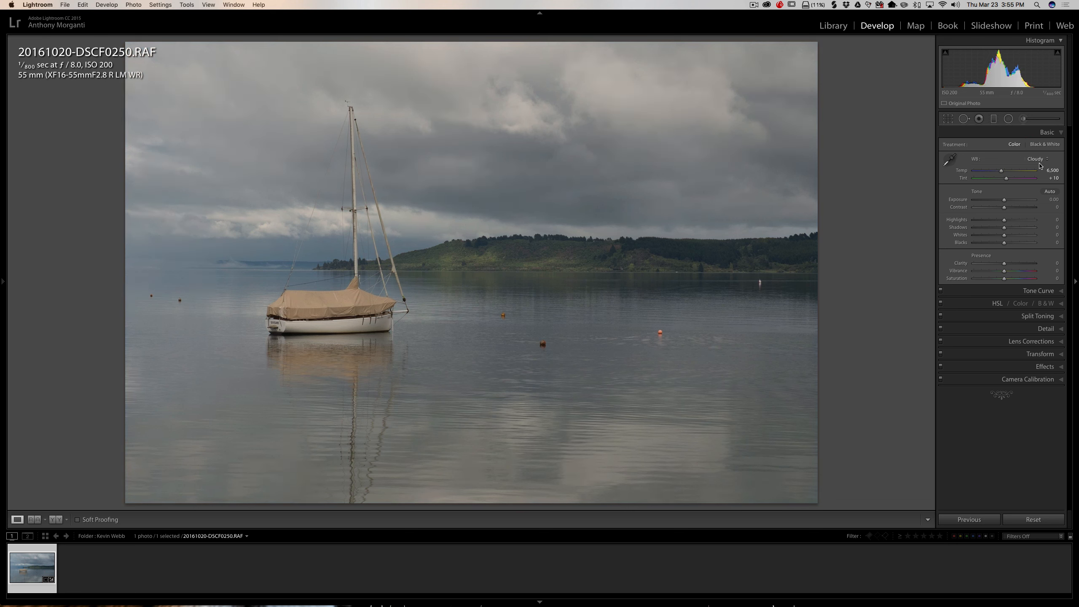
pyautogui.click(1038, 159)
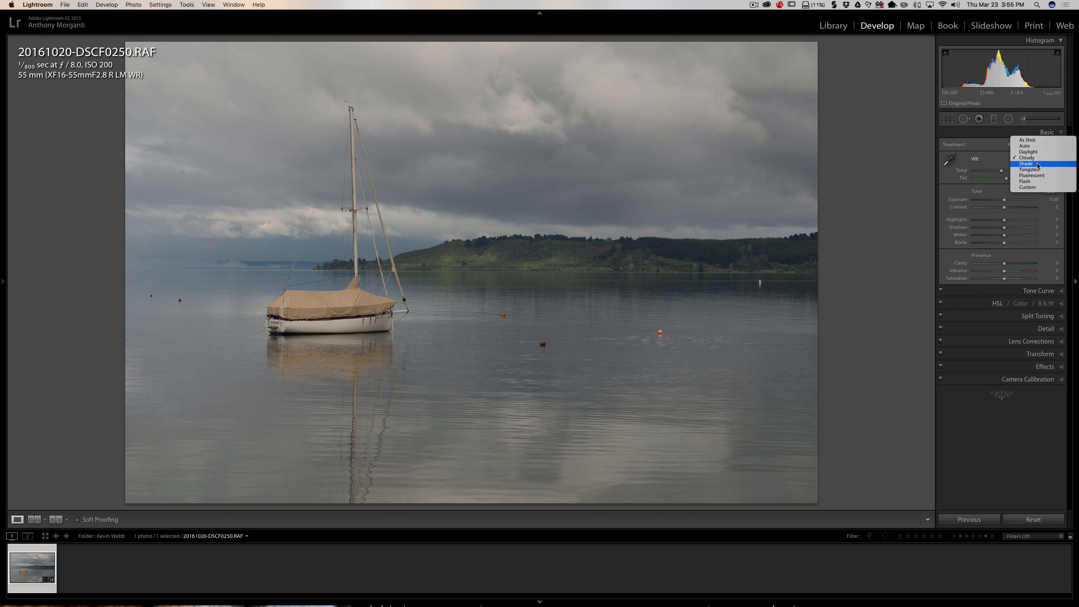
pyautogui.click(1038, 165)
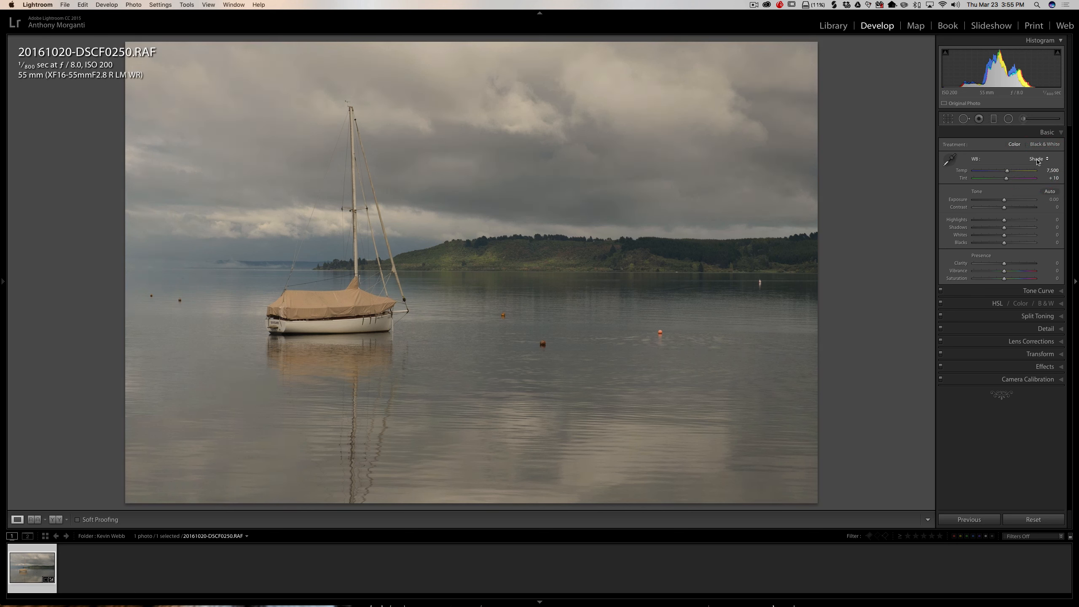
pyautogui.click(1038, 160)
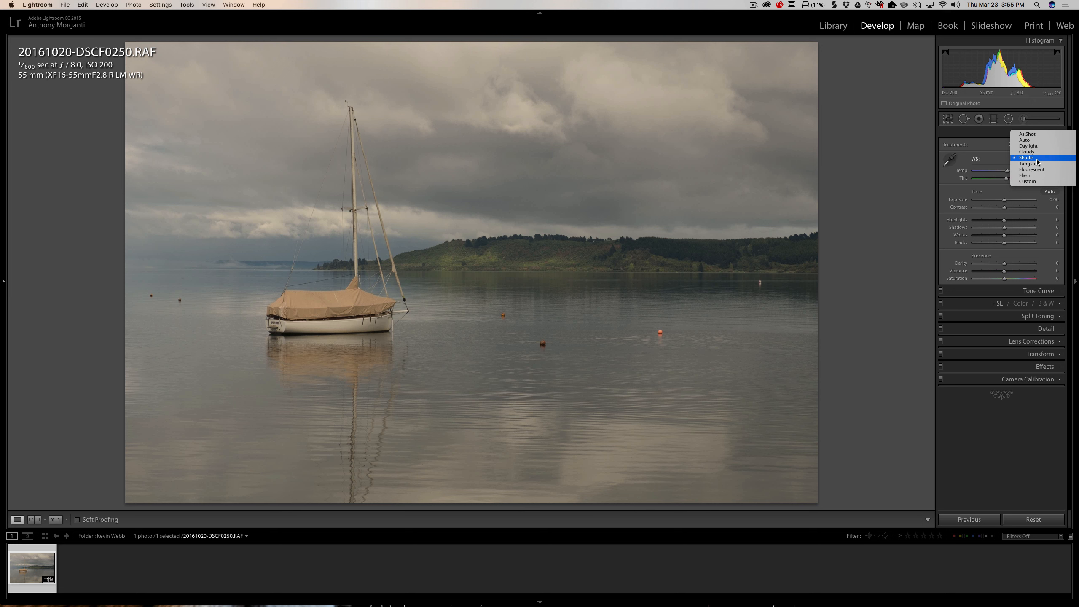
pyautogui.click(1038, 164)
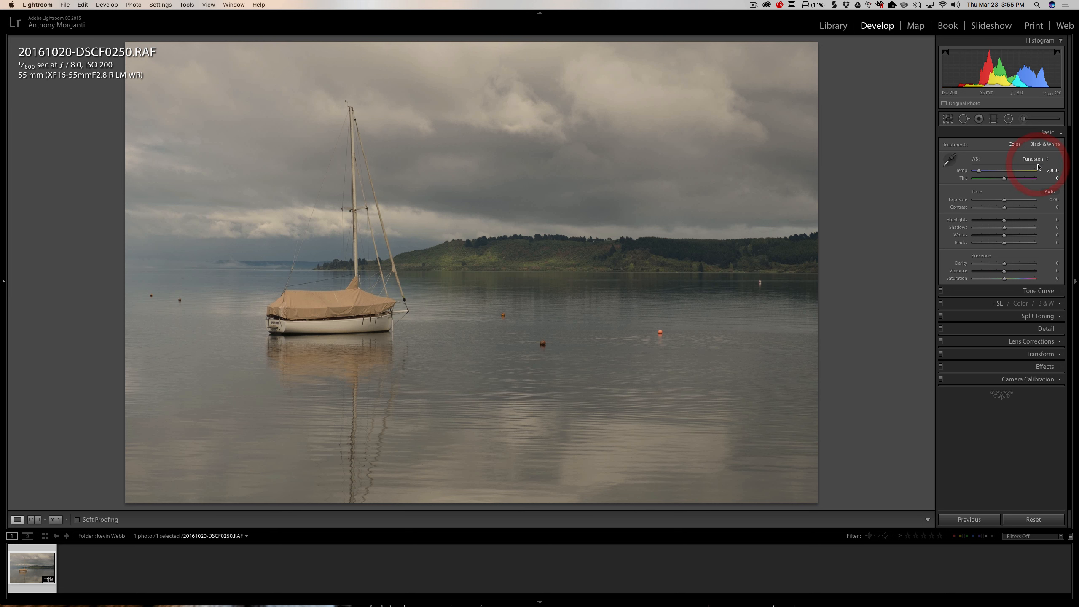
pyautogui.click(1037, 159)
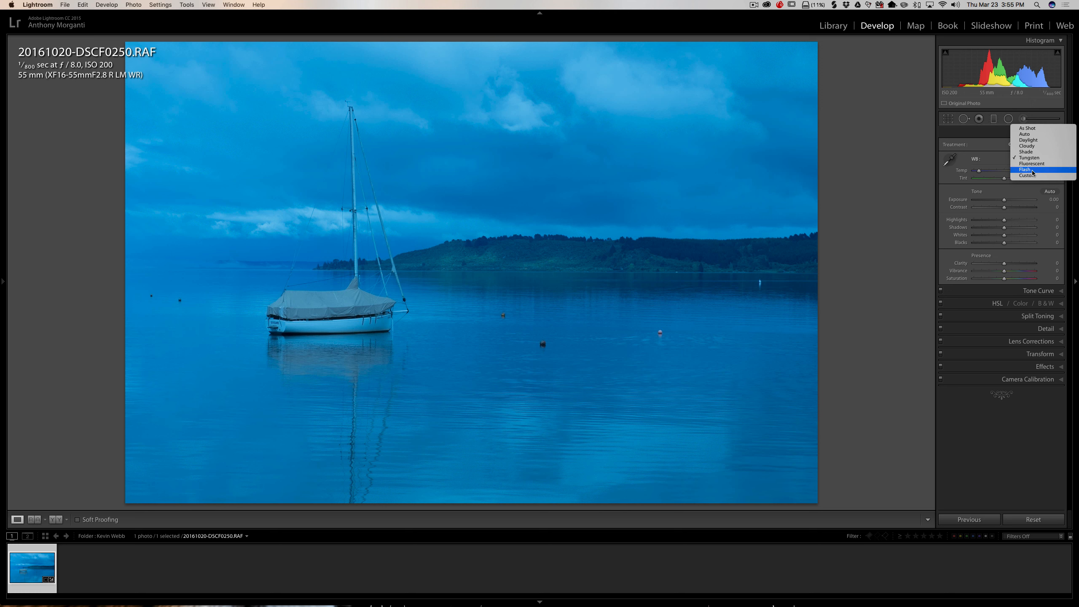
pyautogui.click(1033, 171)
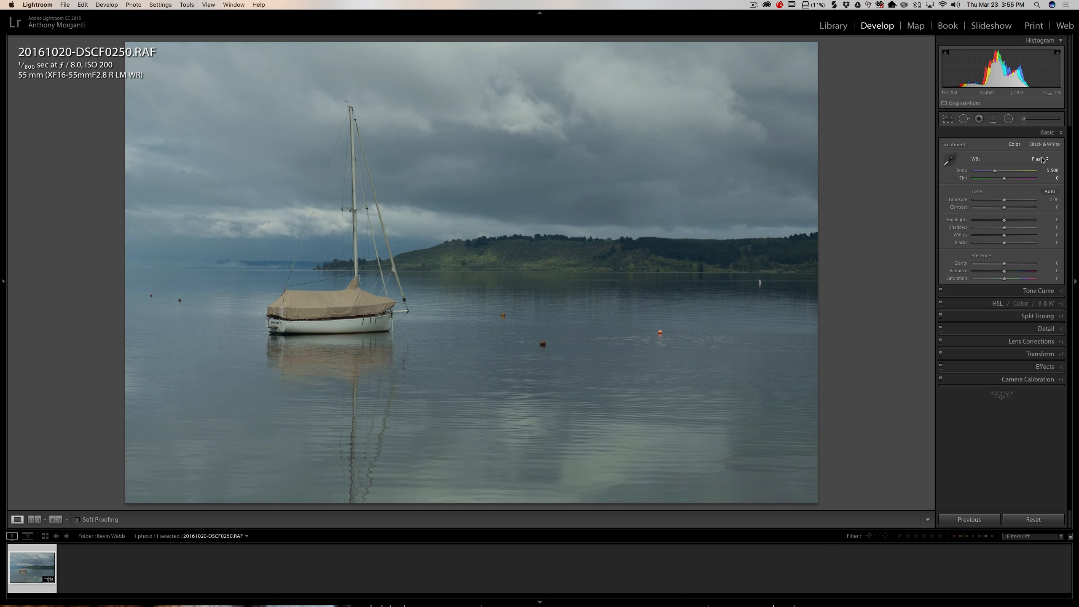
pyautogui.click(1042, 159)
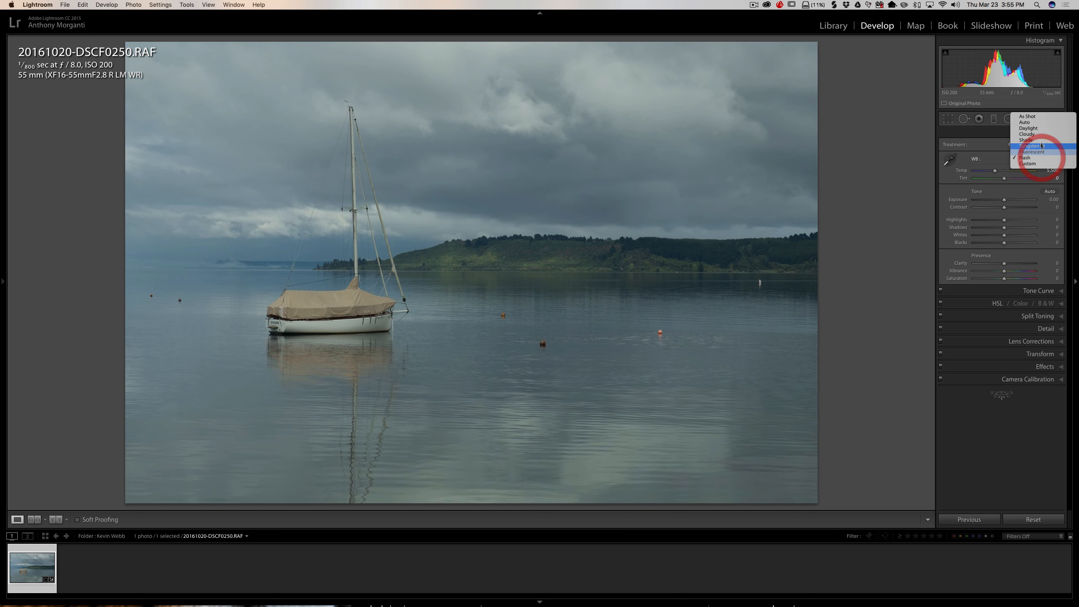
pyautogui.click(1036, 118)
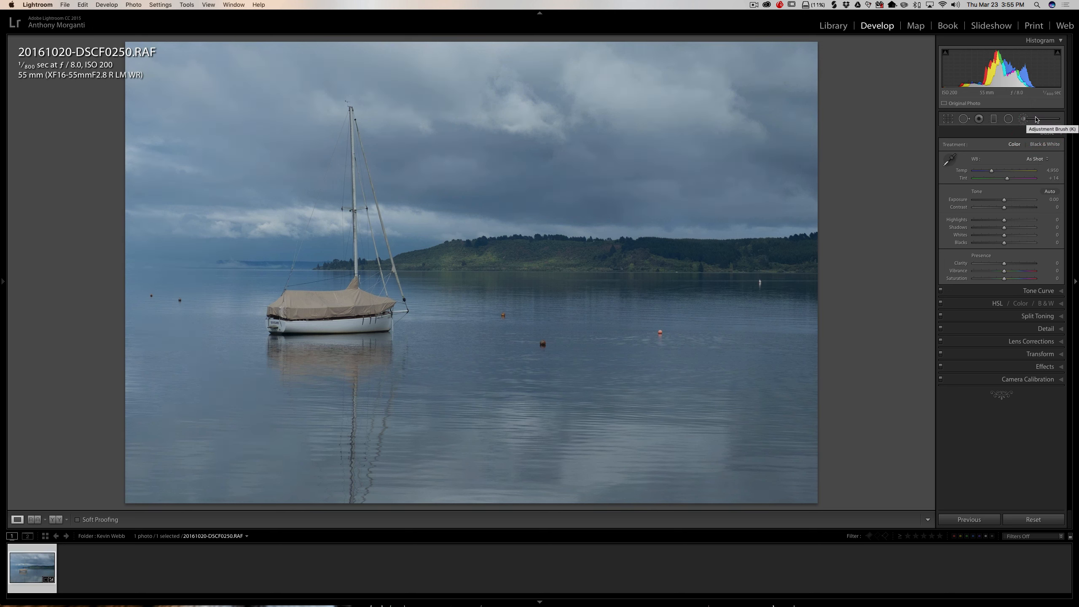
# Set a custom white balance by sampling the pale cloud reflection in the water at the photo's lower right
pyautogui.click(950, 159)
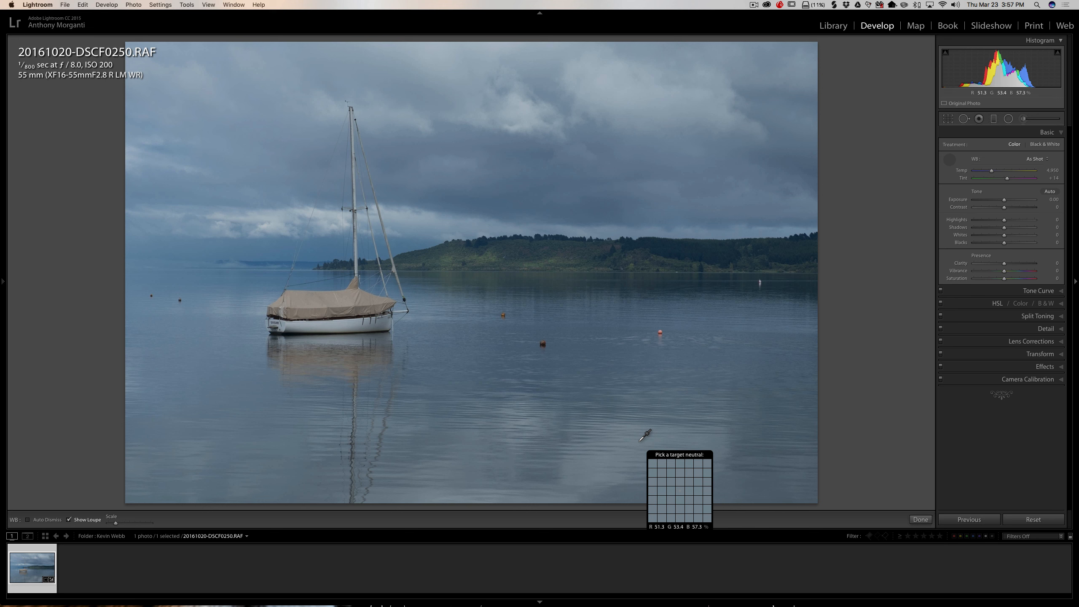
pyautogui.click(640, 441)
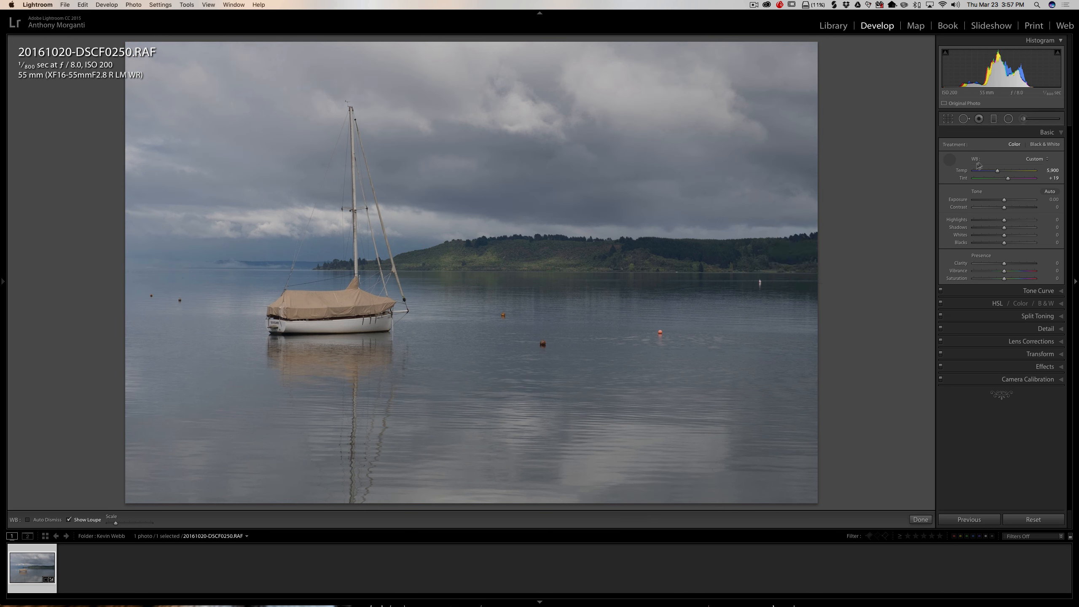
pyautogui.click(949, 161)
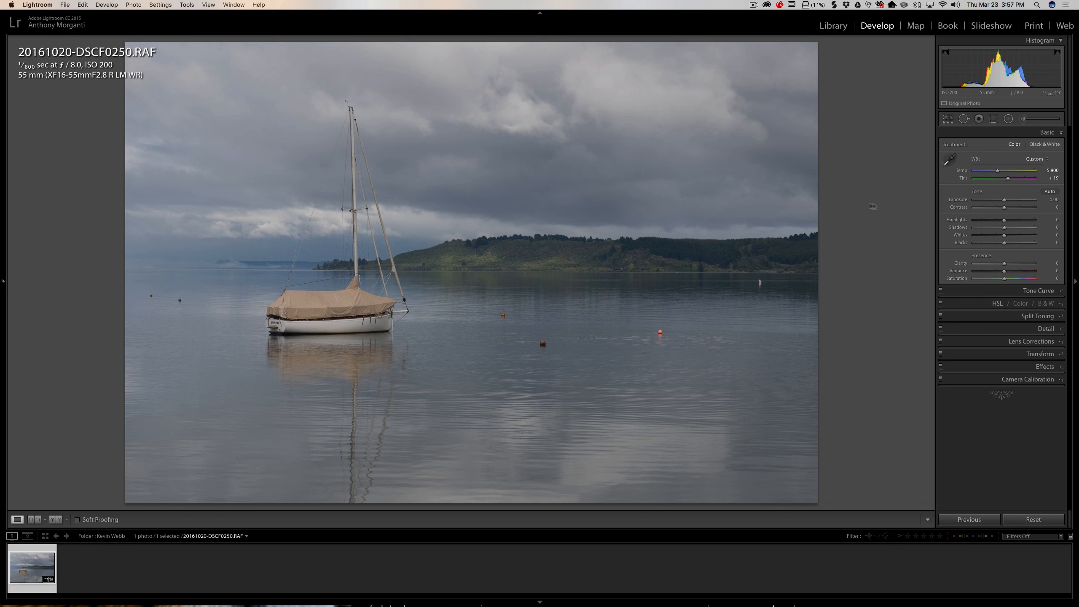
# Lower Highlights to -77 while checking detail in the bright clouds, and raise Shadows to +89
pyautogui.moveTo(1005, 221); pyautogui.dragTo(990, 221)
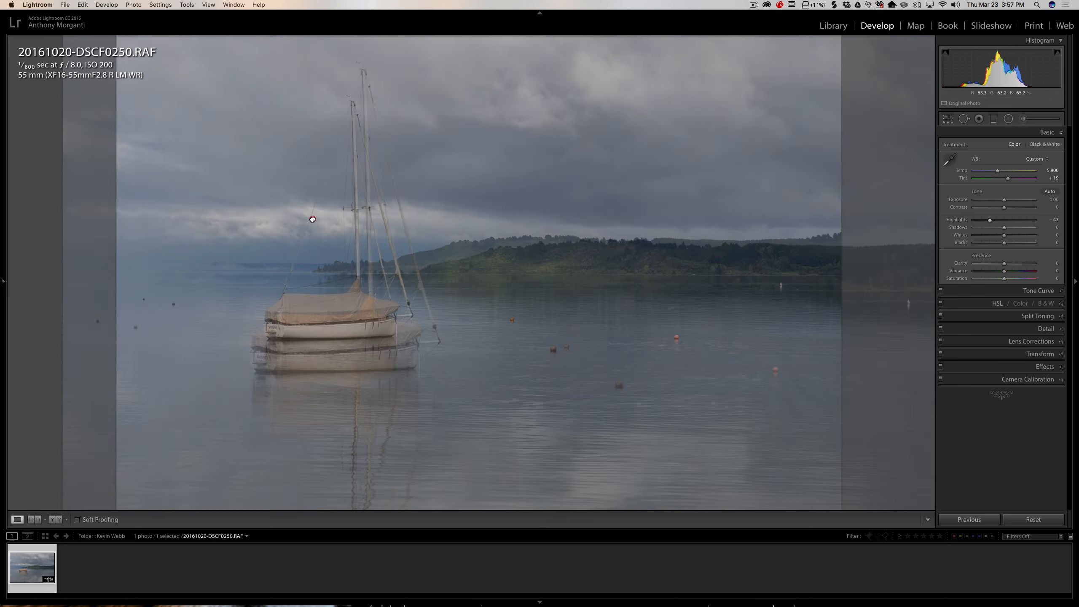
pyautogui.click(311, 216)
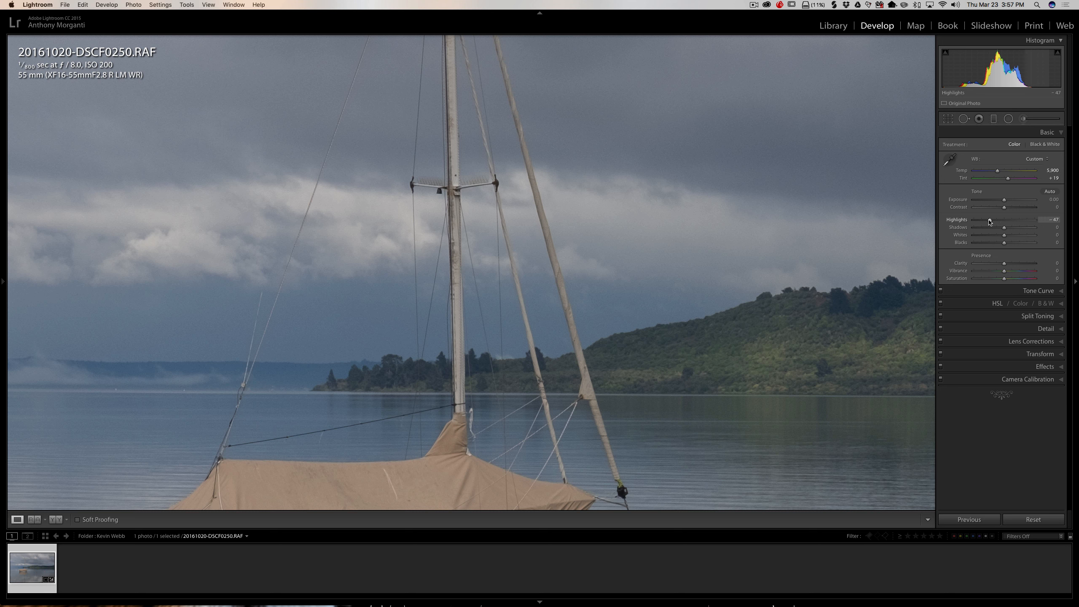
pyautogui.moveTo(989, 221); pyautogui.dragTo(981, 222)
pyautogui.click(552, 225)
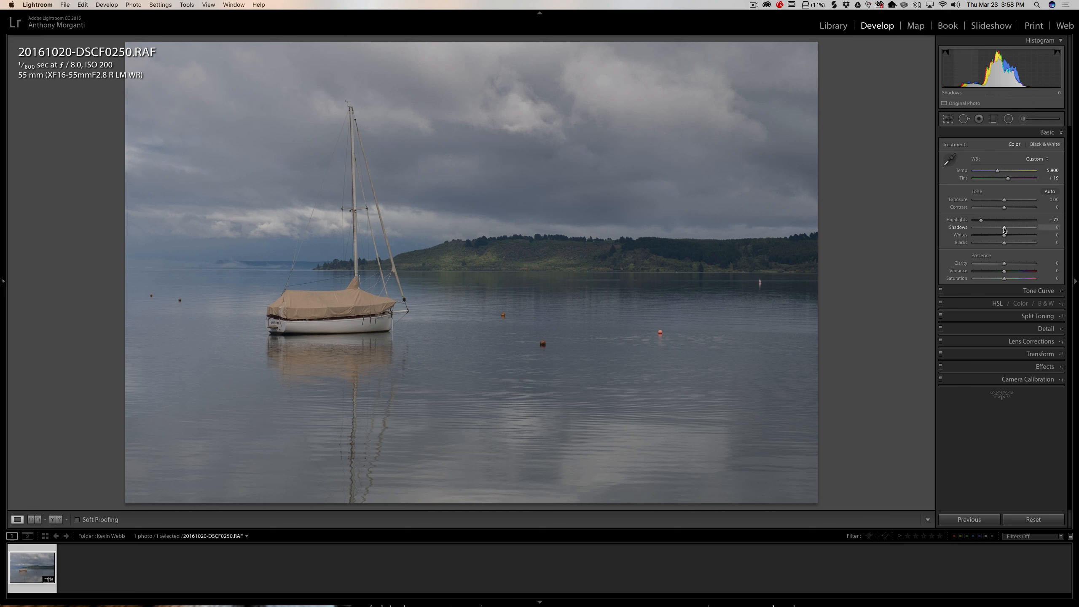
pyautogui.moveTo(1004, 228); pyautogui.dragTo(1031, 229)
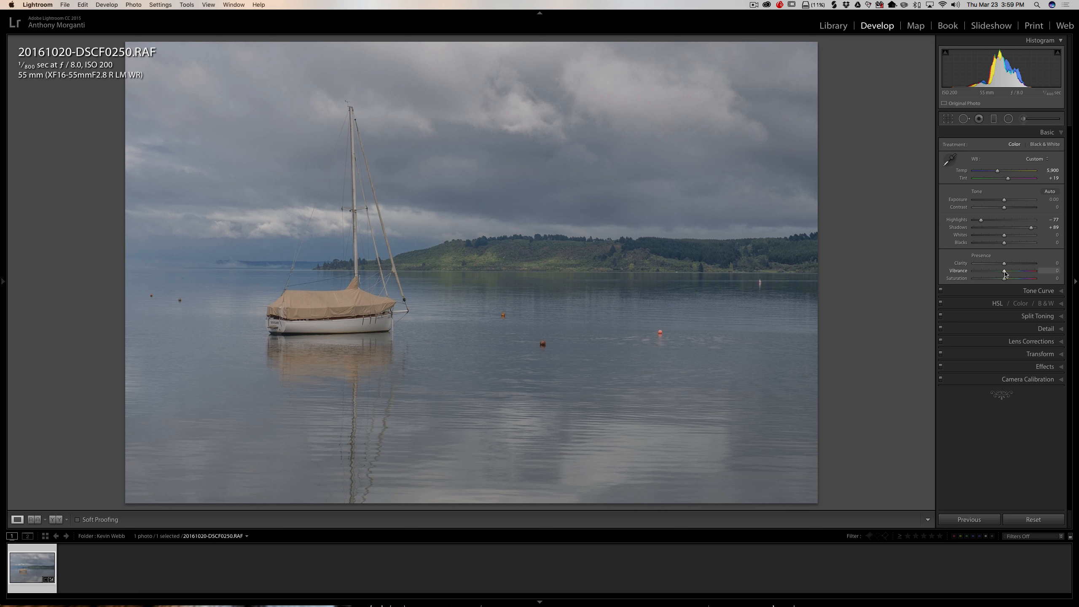
# Raise the photo's Vibrance slightly to +8
pyautogui.moveTo(1006, 274); pyautogui.dragTo(1008, 274)
pyautogui.click(1008, 272)
pyautogui.moveTo(1008, 273); pyautogui.dragTo(1007, 273)
# Compare the Medium Contrast point curve and apply the Strong Contrast point curve to the photo
pyautogui.click(1027, 292)
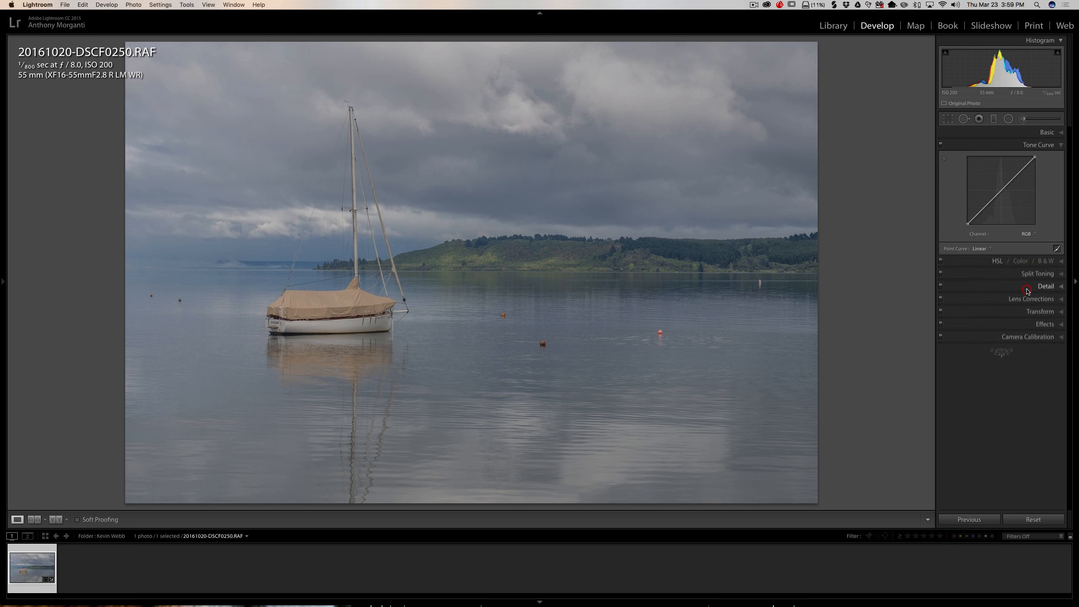
pyautogui.click(988, 249)
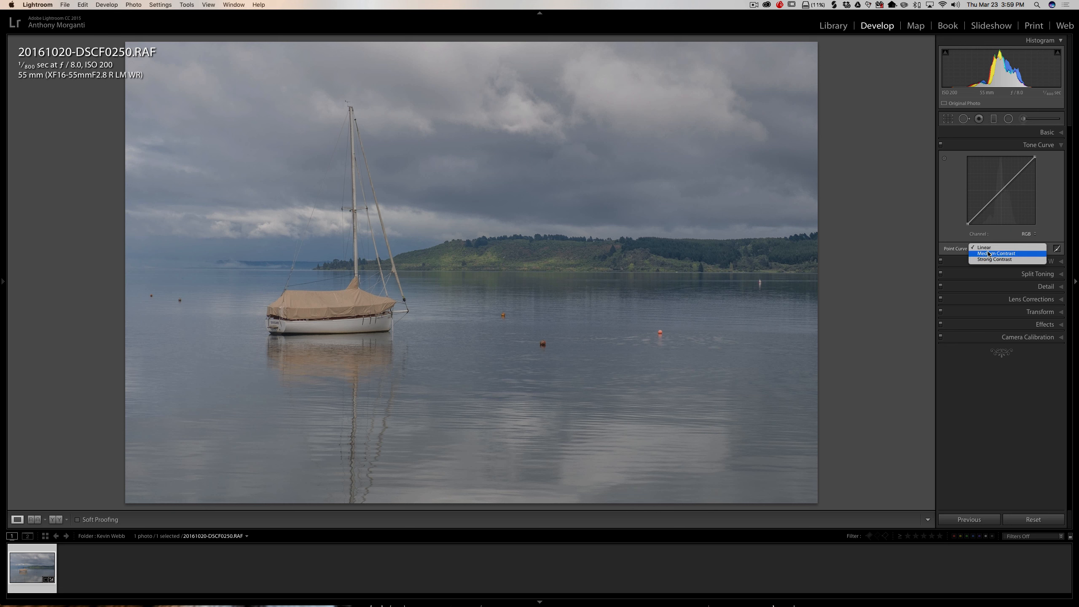
pyautogui.click(989, 254)
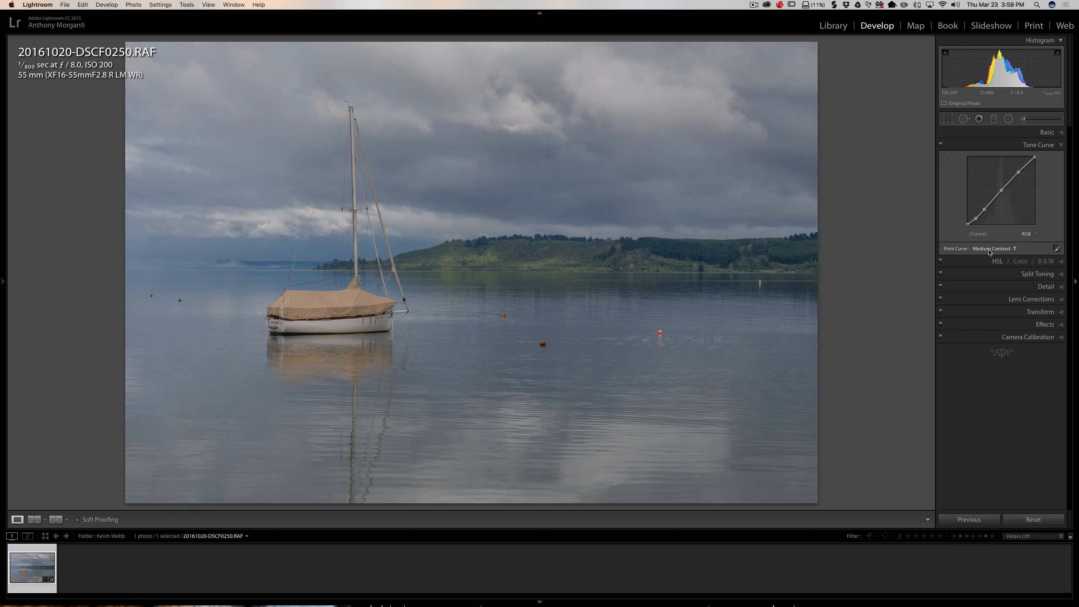
pyautogui.click(988, 255)
pyautogui.click(989, 255)
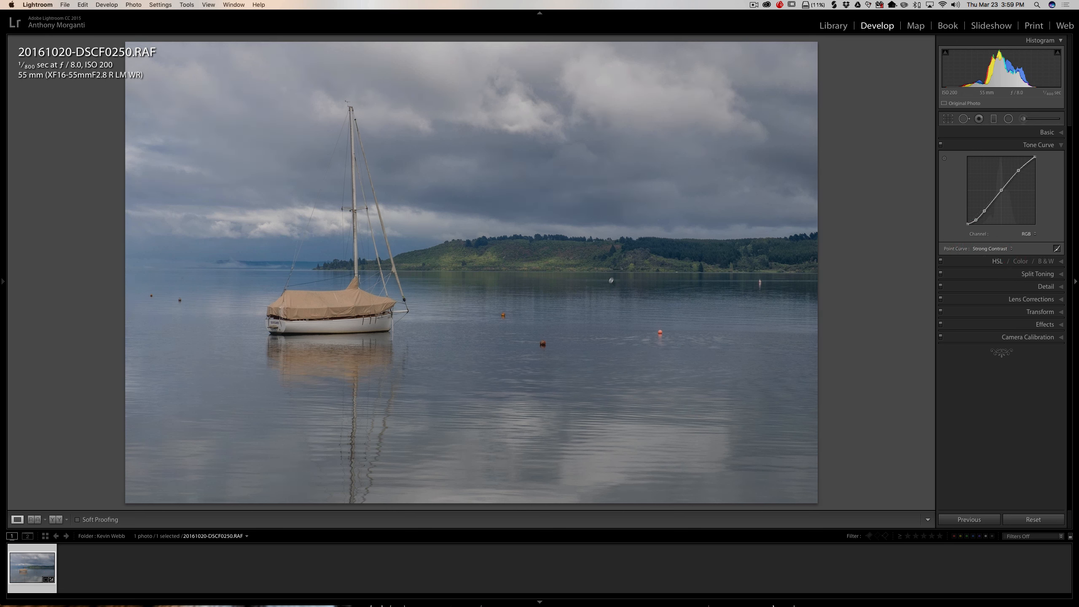
# Apply automatic adjustment to the photo's Whites and Blacks individually, keeping the other basic tone values
pyautogui.click(1050, 137)
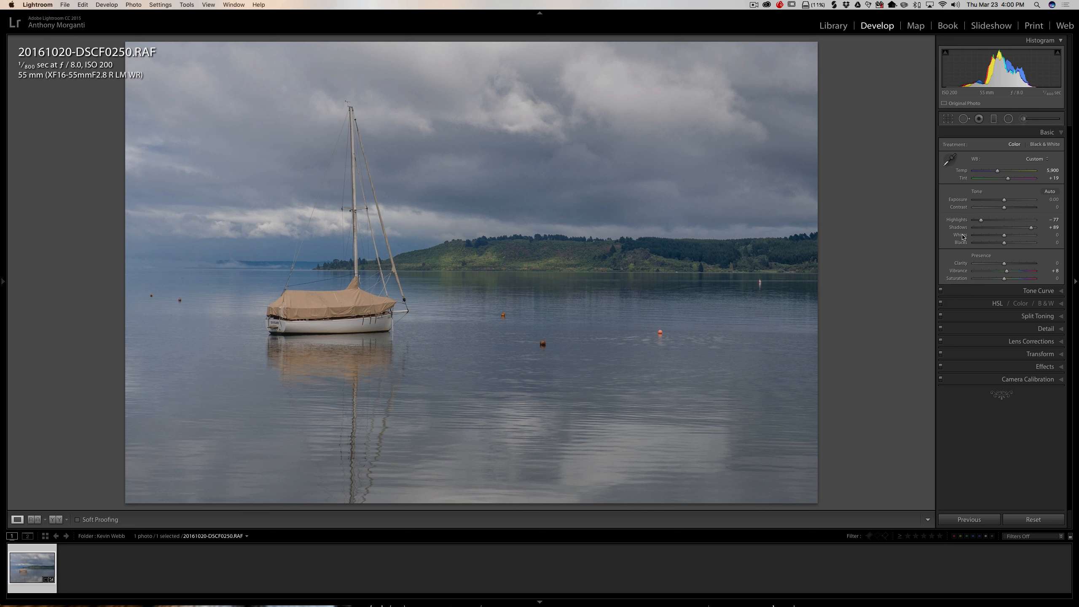
pyautogui.press('shift')
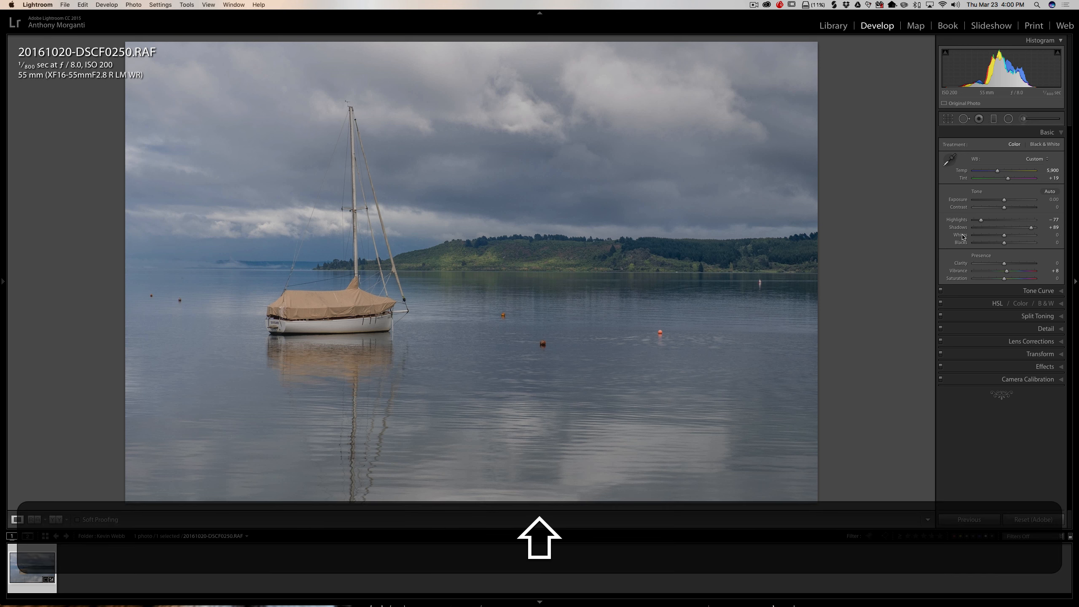
pyautogui.keyDown('shift'); pyautogui.doubleClick(962, 237); pyautogui.keyUp('shift')
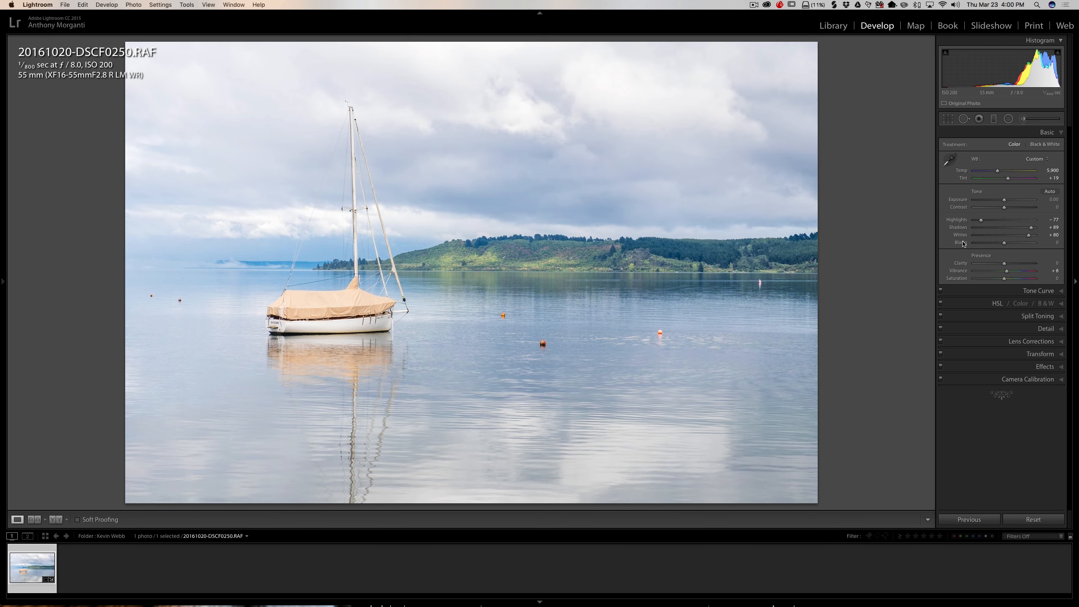
pyautogui.press('shift')
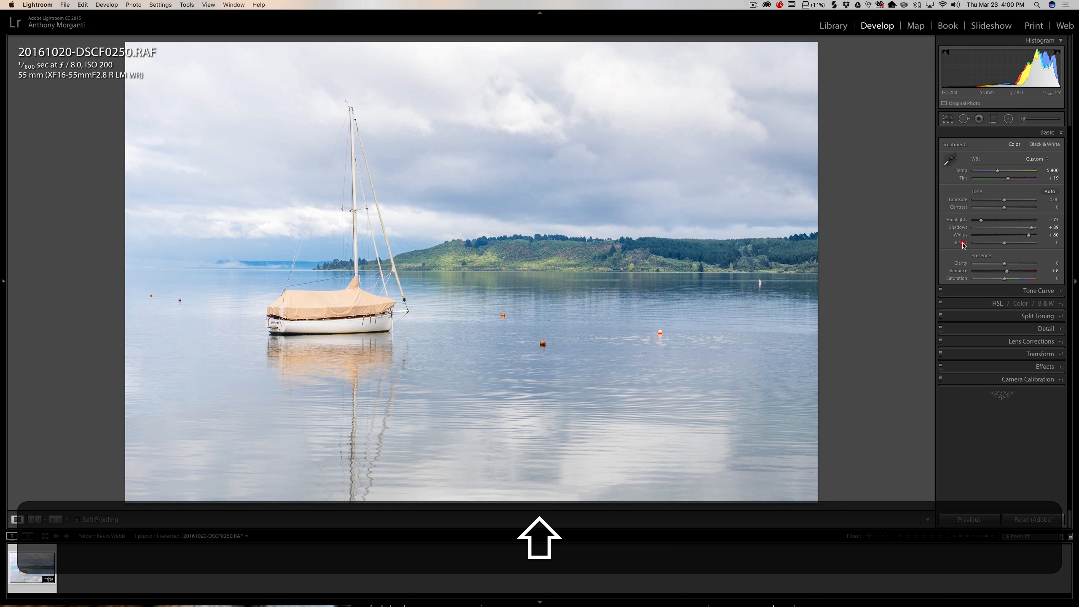
pyautogui.keyDown('shift'); pyautogui.doubleClick(962, 243); pyautogui.keyUp('shift')
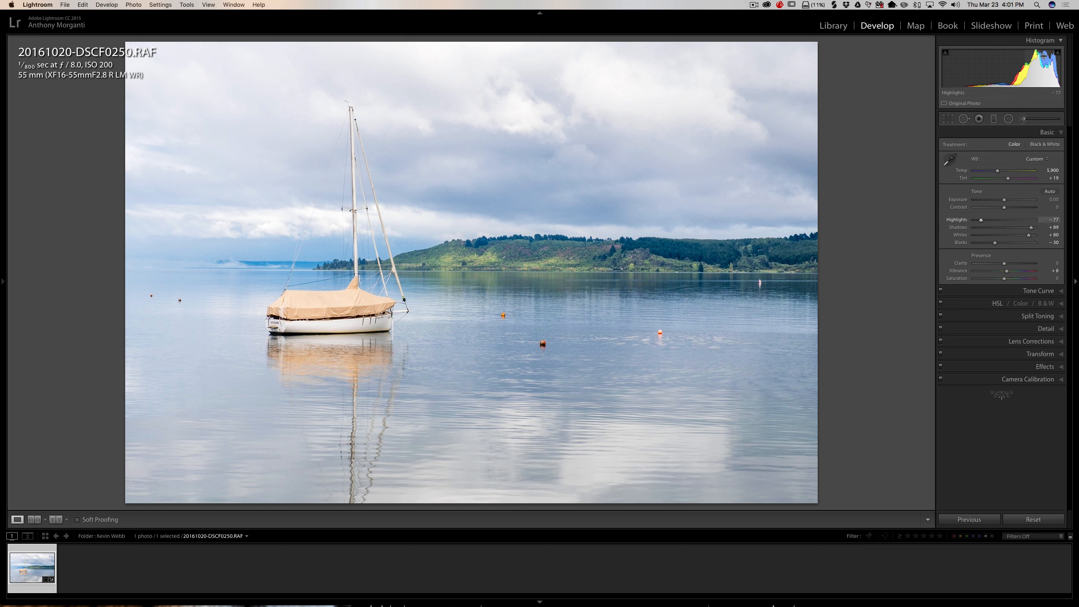
# Check the photo for clipped highlights and reduce Whites to +73 with the clipping preview
pyautogui.moveTo(1059, 54)
pyautogui.press('j')
pyautogui.press('j')
pyautogui.press('alt')
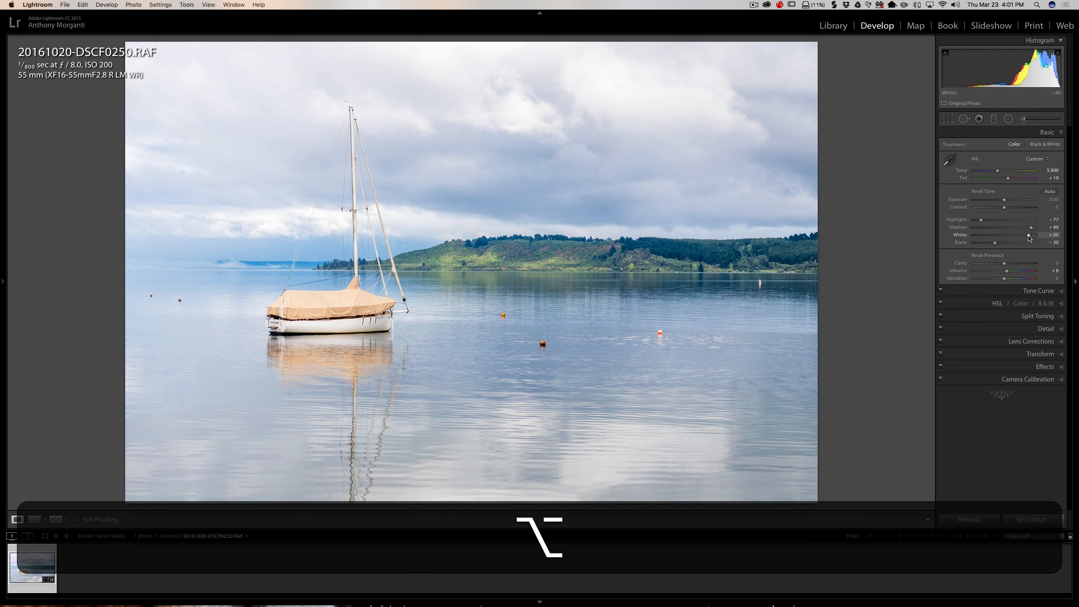
pyautogui.moveTo(1029, 237); pyautogui.dragTo(1029, 236)
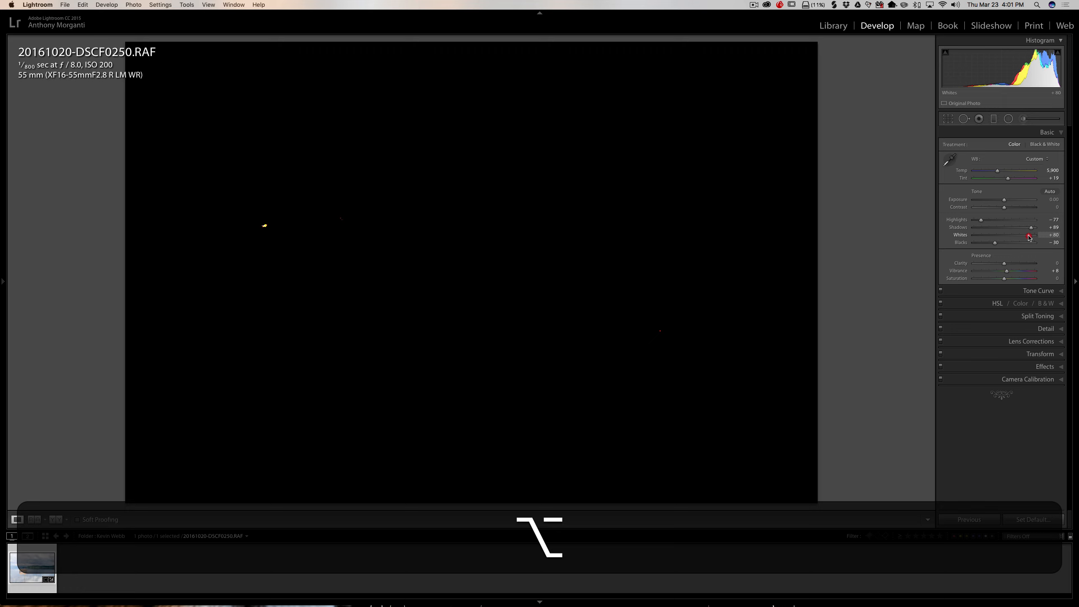
pyautogui.moveTo(1028, 236); pyautogui.dragTo(1029, 238)
pyautogui.moveTo(1029, 238); pyautogui.dragTo(1027, 238)
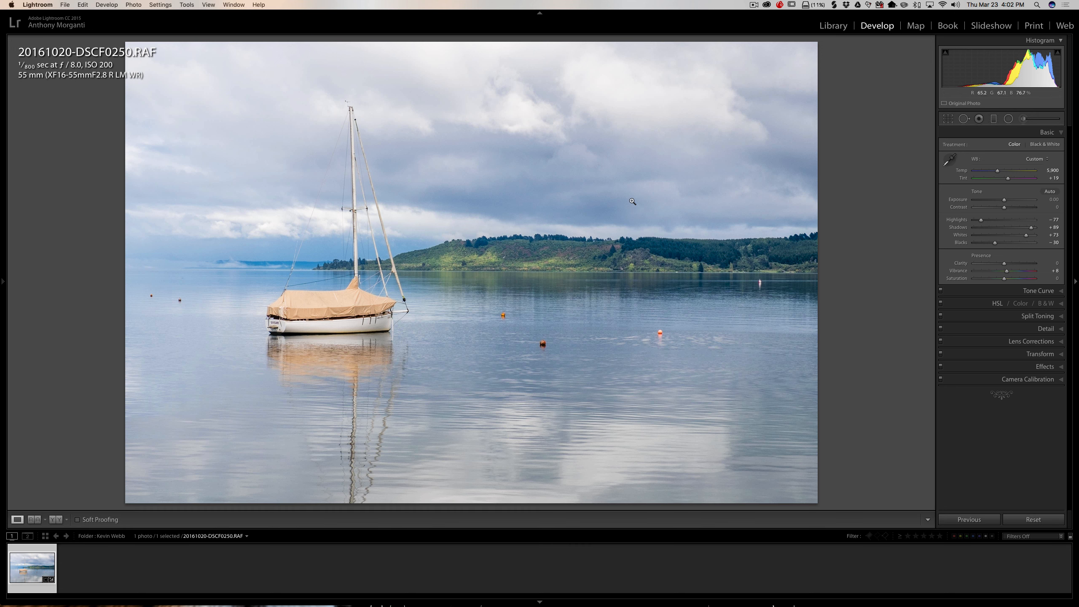
# Lower Blacks to -47 while checking the shadow clipping preview
pyautogui.press('alt')
pyautogui.press('alt')
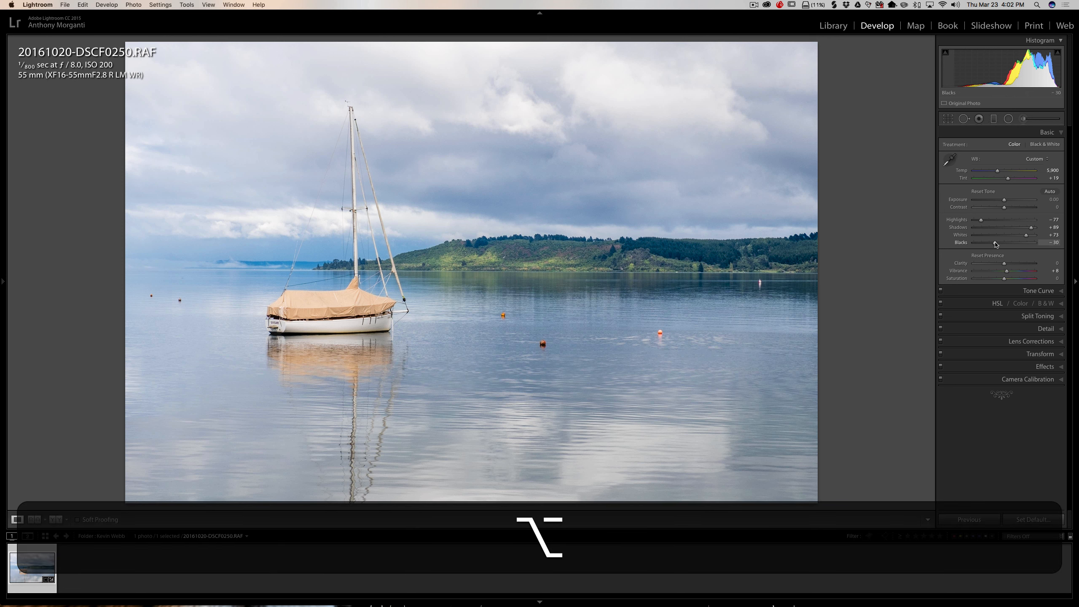
pyautogui.moveTo(995, 244); pyautogui.dragTo(996, 244)
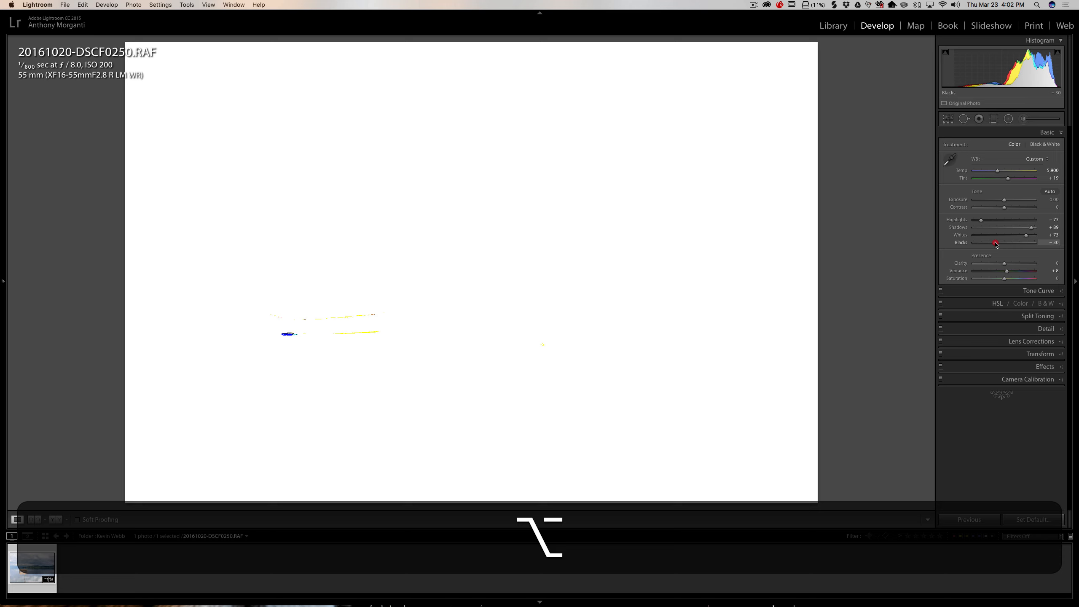
pyautogui.moveTo(995, 243); pyautogui.dragTo(991, 244)
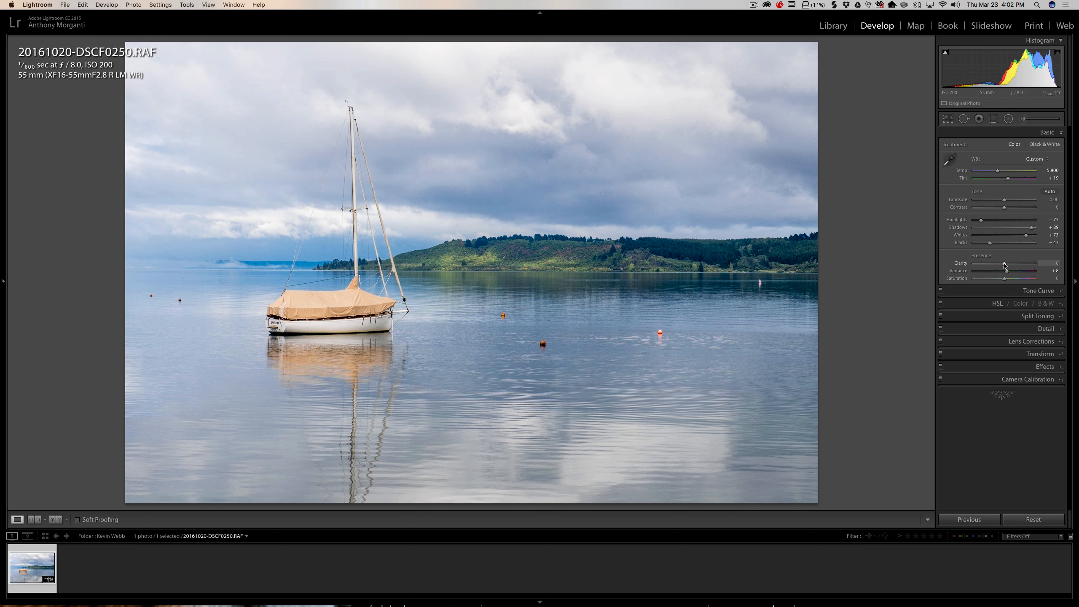
# Raise the photo's Clarity to +30 and review its tone curve
pyautogui.moveTo(1005, 264); pyautogui.dragTo(1014, 264)
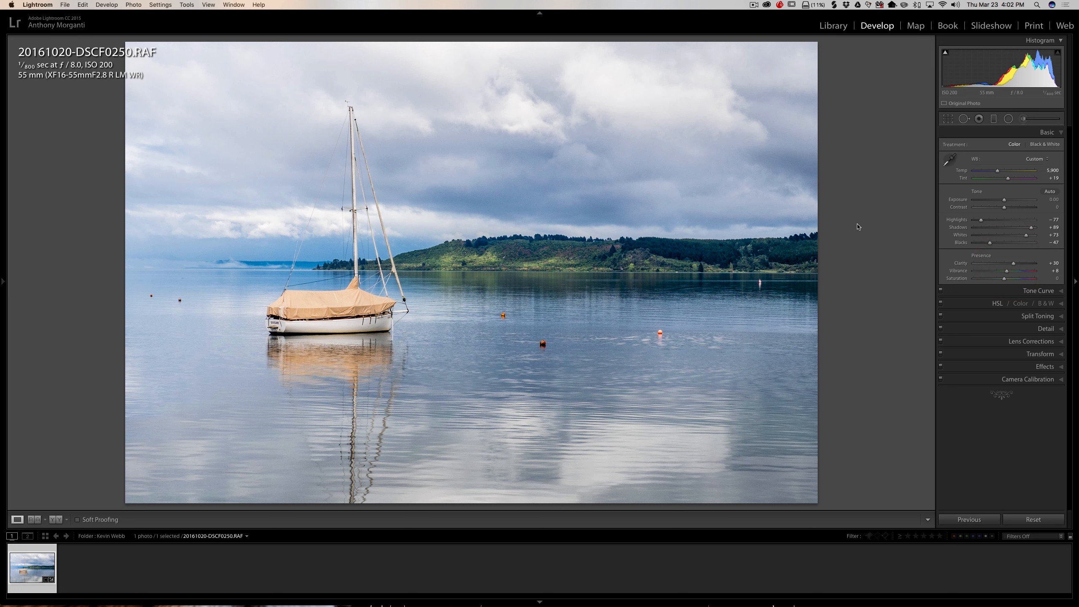
pyautogui.click(1047, 133)
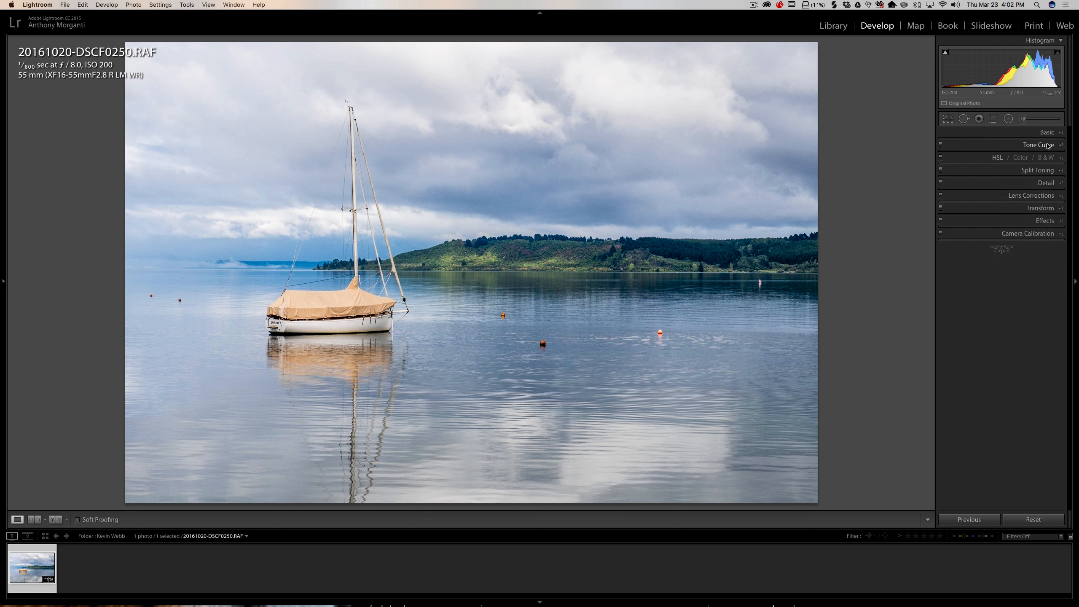
pyautogui.click(1048, 145)
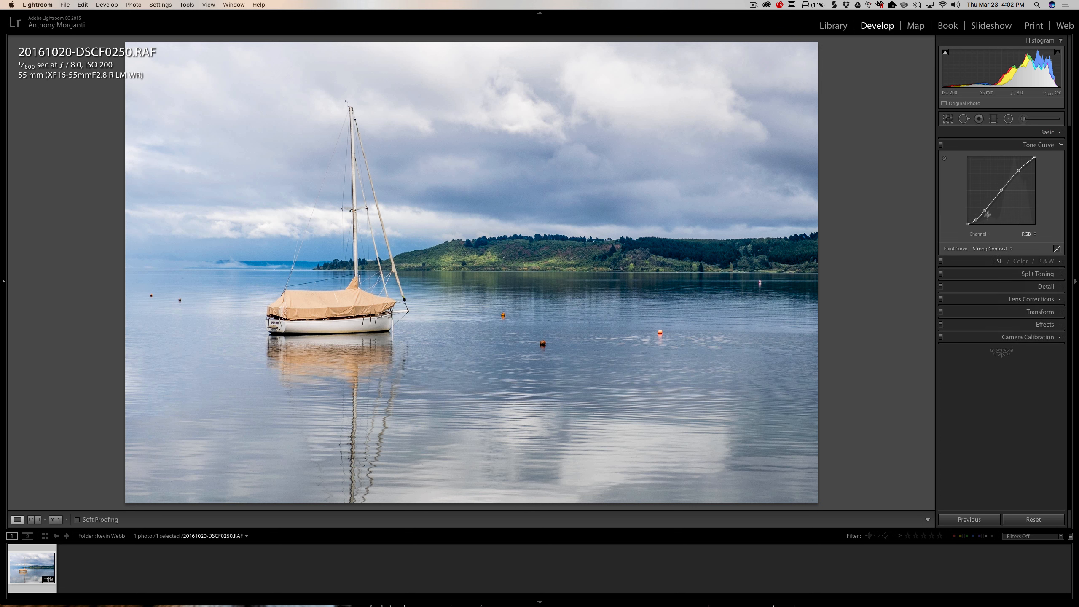
pyautogui.click(1053, 146)
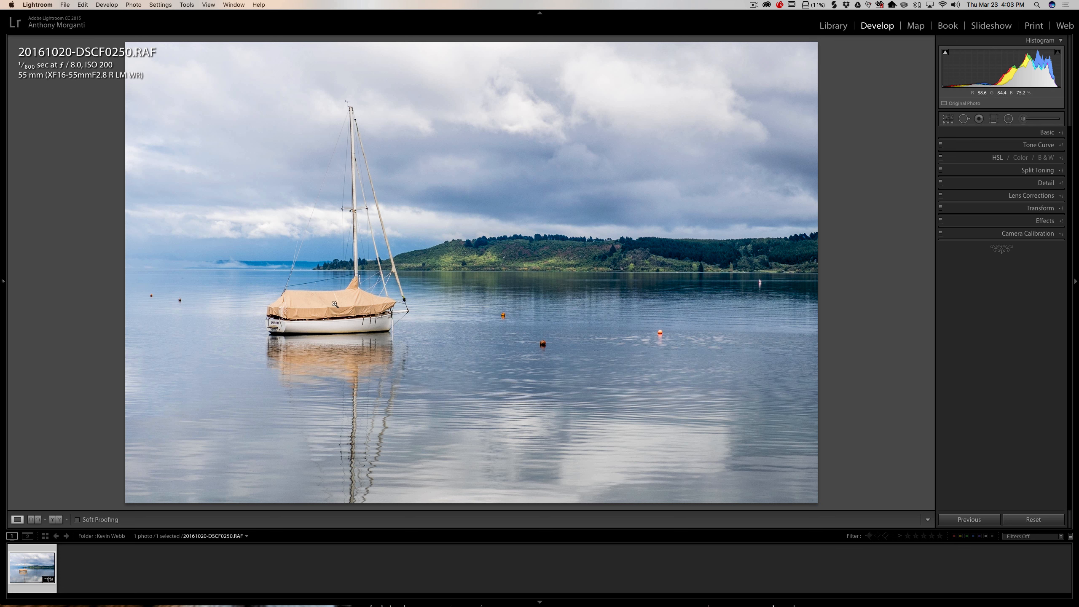
# Set luminance noise reduction to 65 and inspect the sky, rigging and boat hull at close range
pyautogui.click(1044, 184)
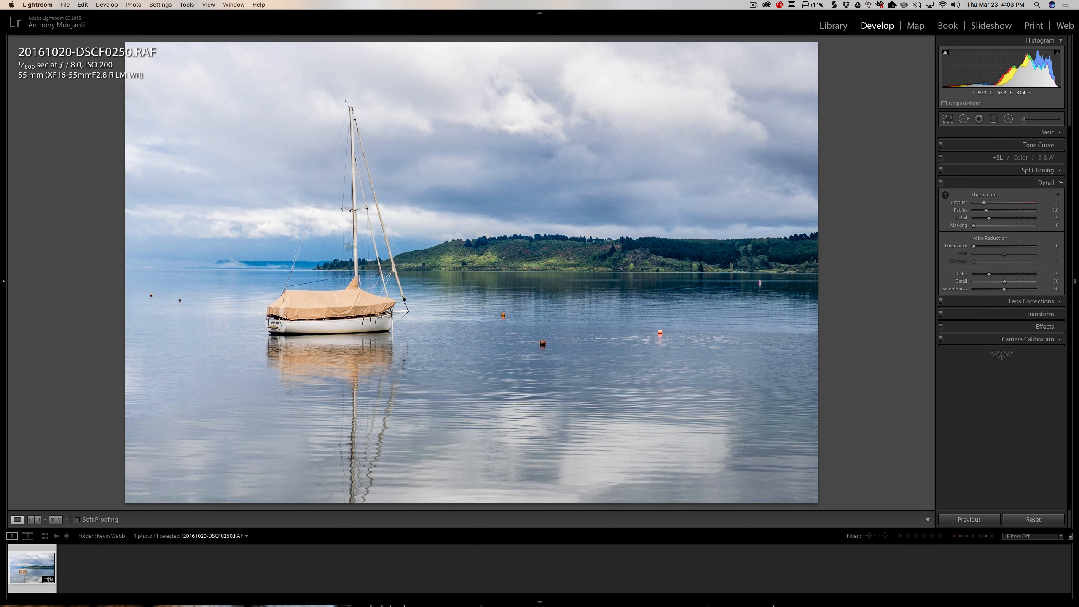
pyautogui.click(395, 234)
pyautogui.moveTo(440, 210); pyautogui.dragTo(454, 258)
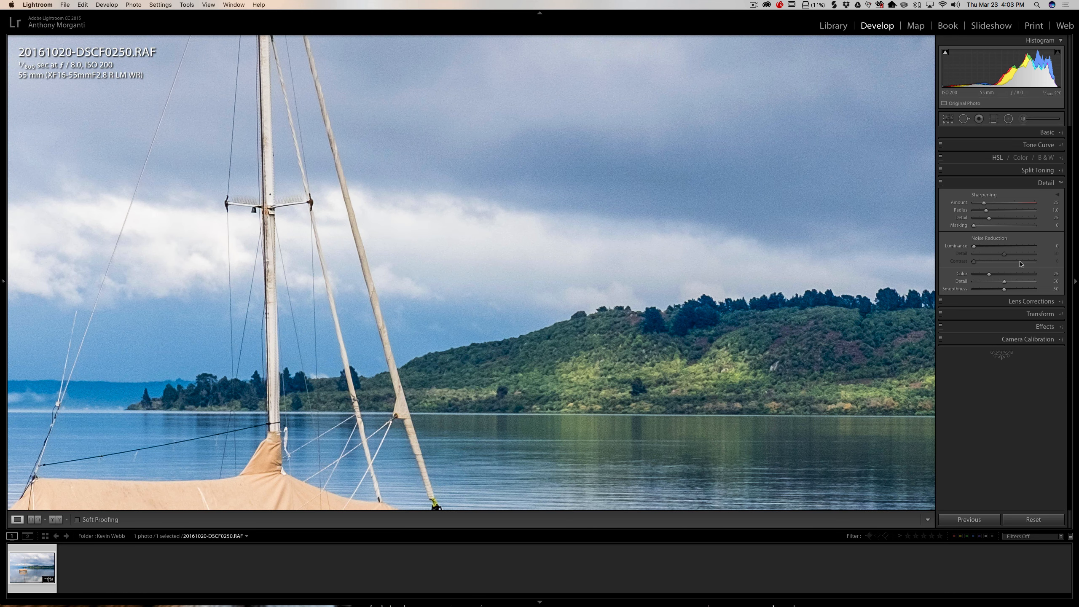
pyautogui.moveTo(975, 248); pyautogui.dragTo(1012, 249)
pyautogui.moveTo(1011, 248); pyautogui.dragTo(1019, 246)
pyautogui.moveTo(1018, 247); pyautogui.dragTo(1014, 248)
pyautogui.moveTo(155, 336); pyautogui.dragTo(332, 311)
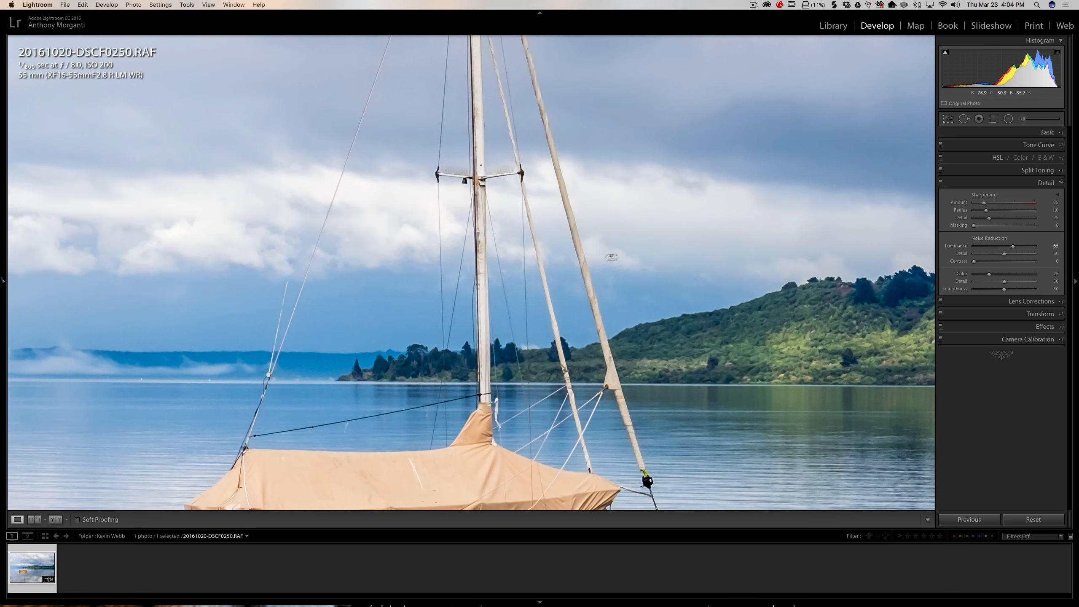
pyautogui.moveTo(401, 338); pyautogui.dragTo(448, 198)
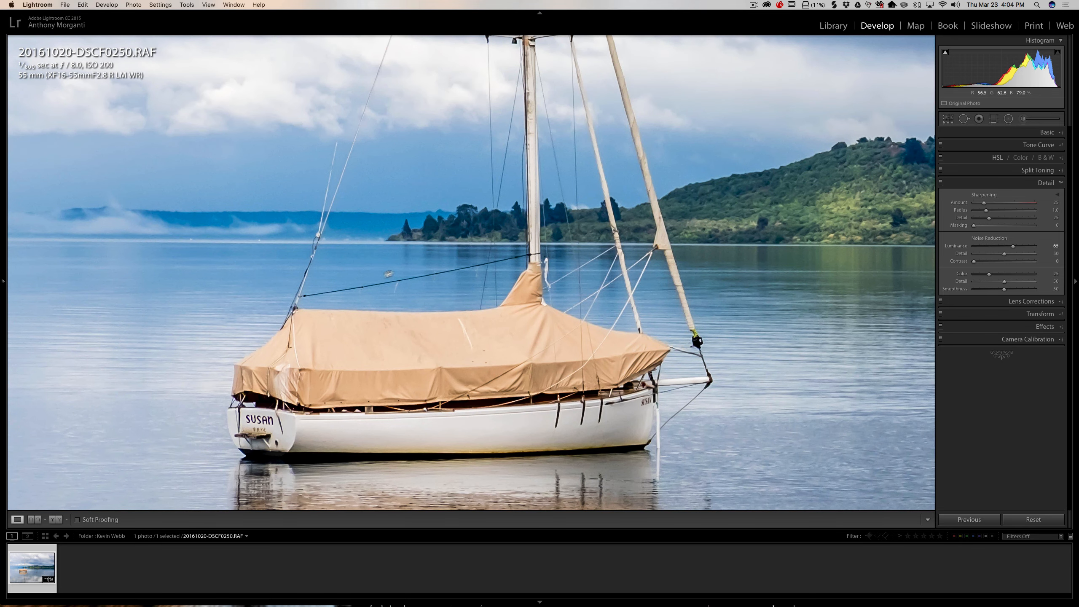
pyautogui.moveTo(363, 282); pyautogui.dragTo(391, 267)
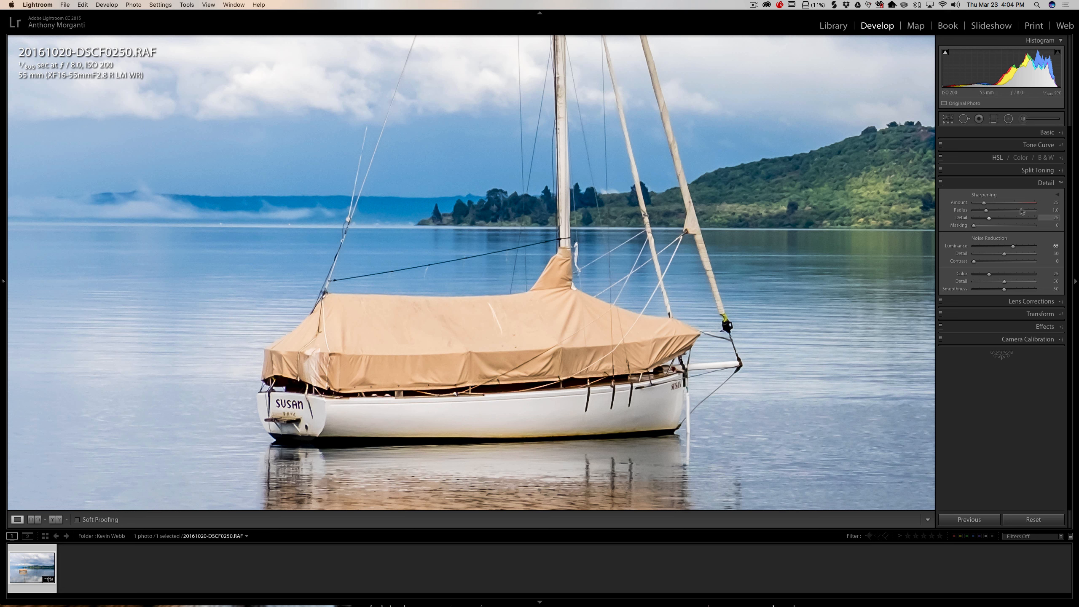
# Increase the sharpening Amount to 59 while judging the boat's detail up close
pyautogui.moveTo(984, 204); pyautogui.dragTo(993, 205)
pyautogui.scroll(-1, 774, 136)
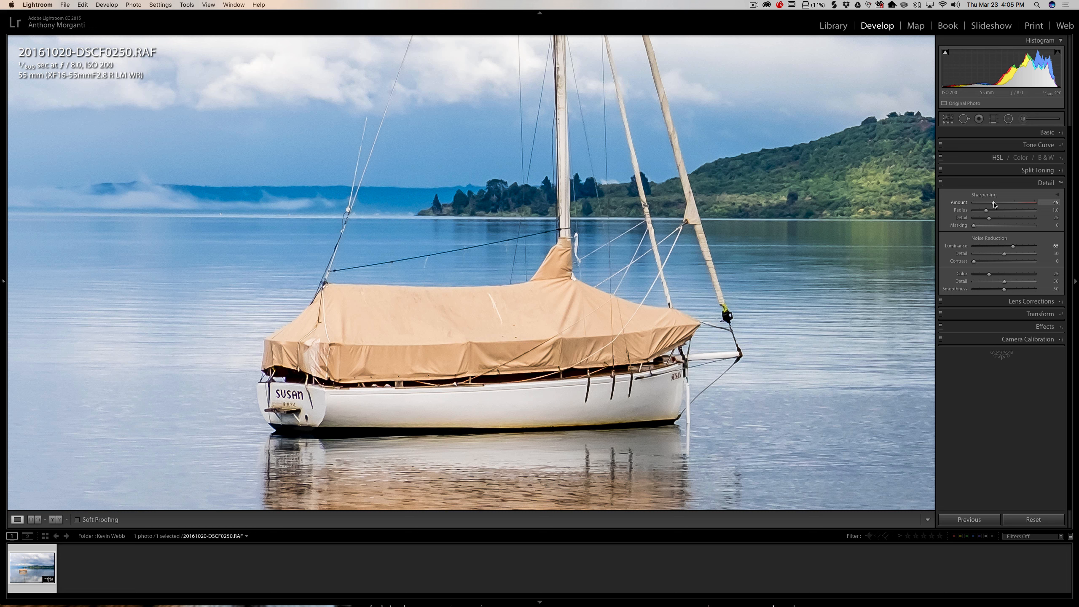
pyautogui.moveTo(994, 205); pyautogui.dragTo(999, 205)
pyautogui.click(527, 260)
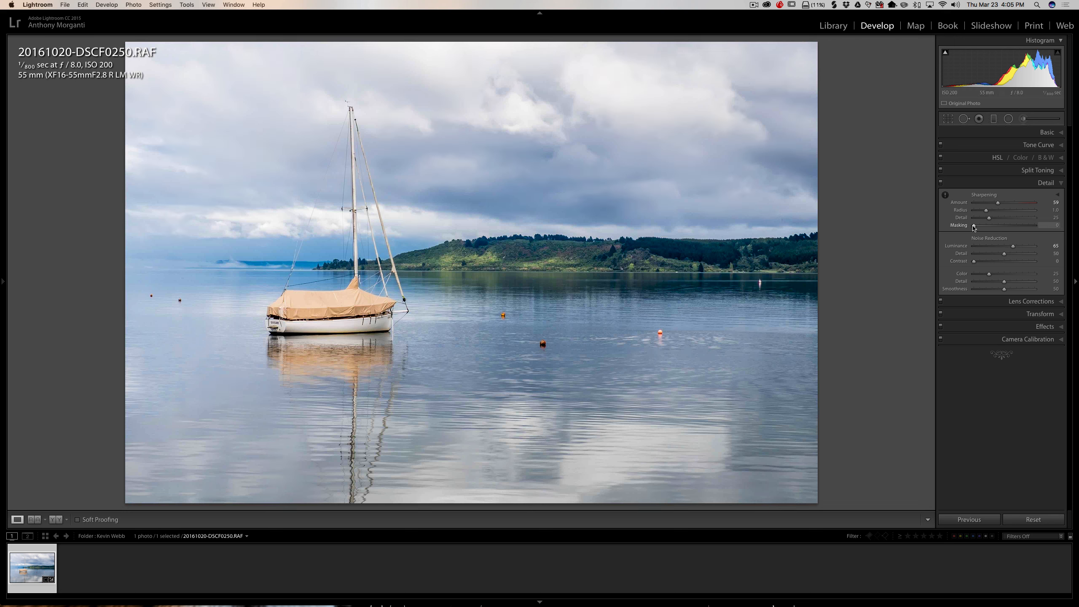
# Set sharpening Masking to 23 with the mask preview to limit sharpening in the smooth sky areas
pyautogui.press('alt')
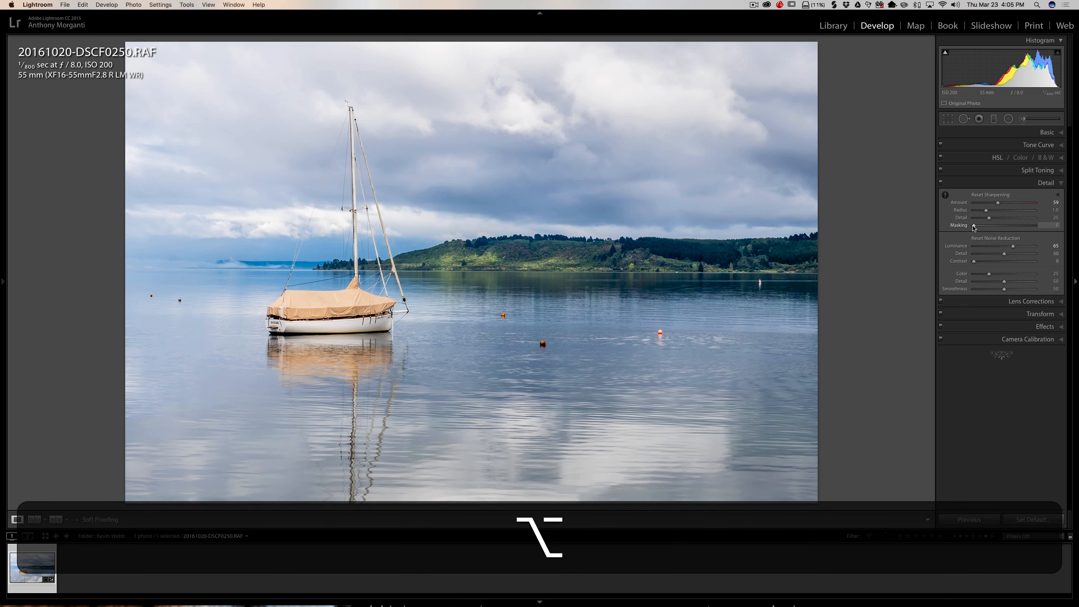
pyautogui.keyDown('alt'); pyautogui.click(975, 225); pyautogui.keyUp('alt')
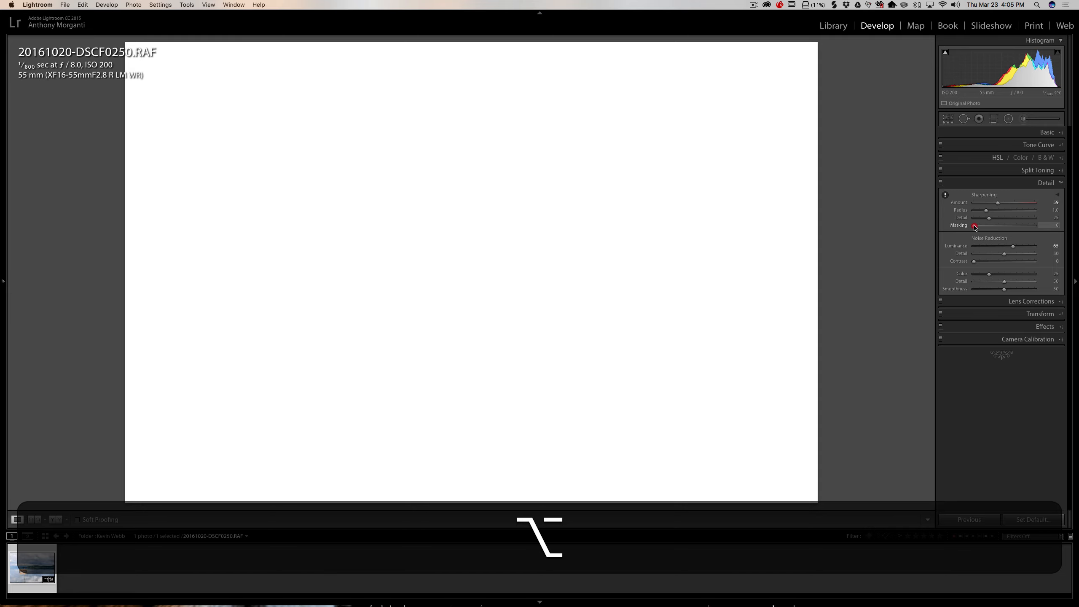
pyautogui.moveTo(974, 227); pyautogui.dragTo(988, 228)
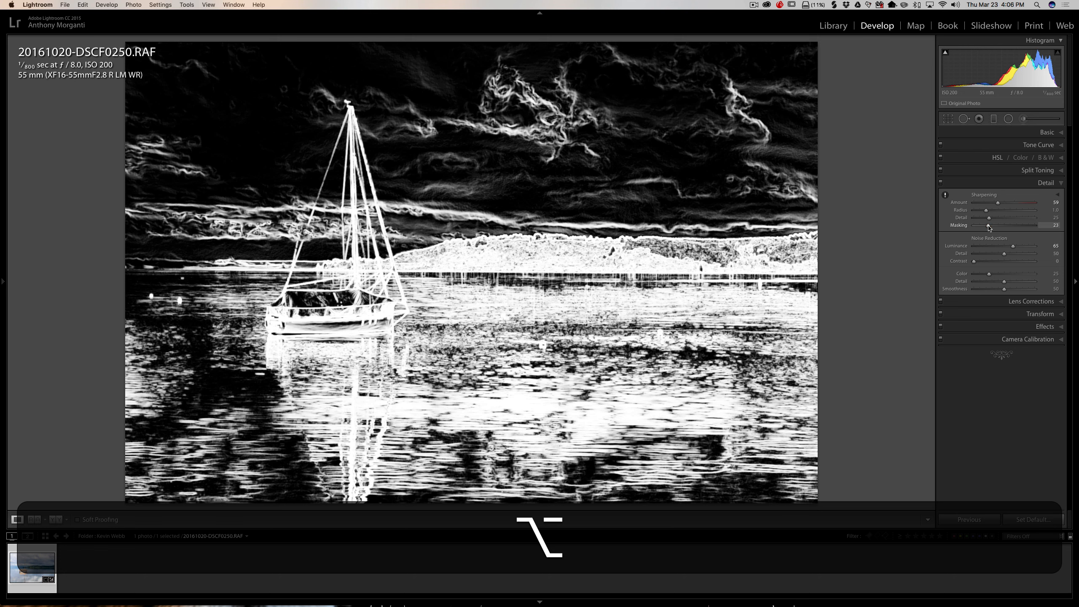
pyautogui.moveTo(989, 227); pyautogui.dragTo(988, 226)
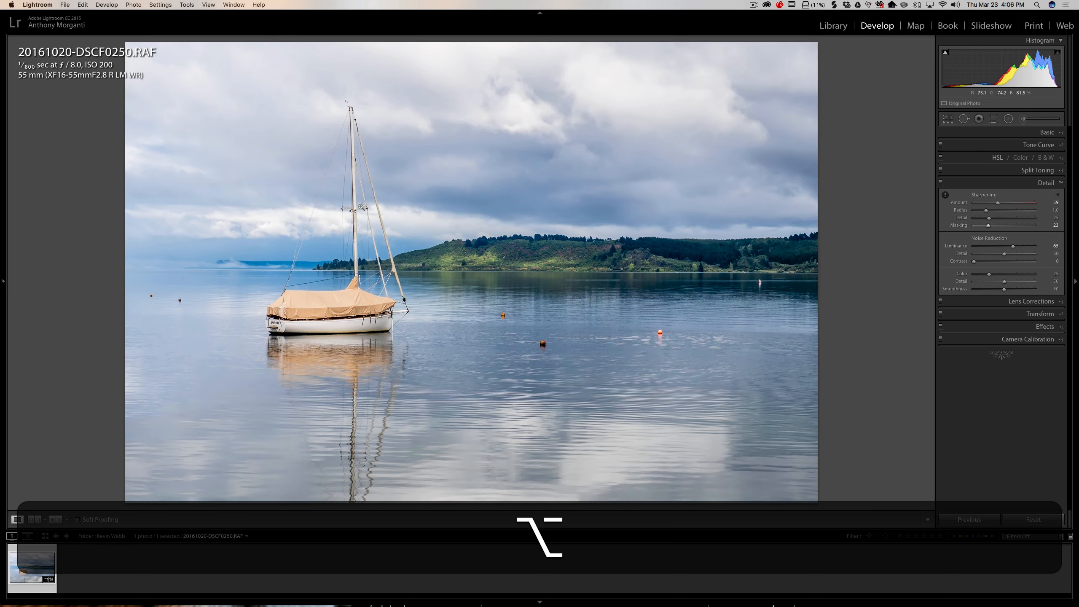
# Raise luminance noise reduction to 70 while checking the sky around the mast up close
pyautogui.click(386, 190)
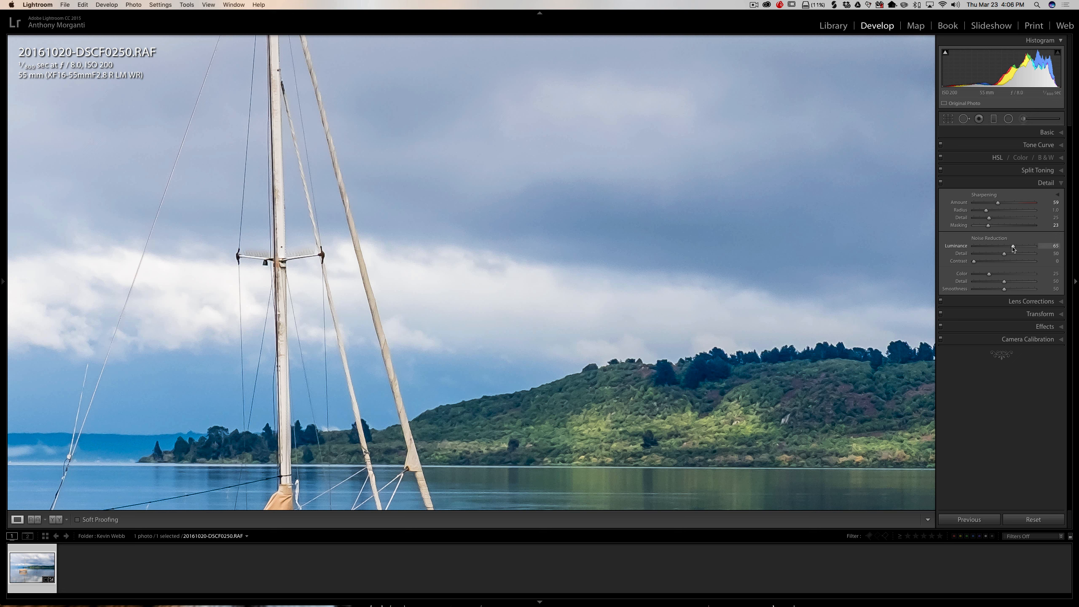
pyautogui.moveTo(1014, 249); pyautogui.dragTo(1016, 249)
pyautogui.click(175, 286)
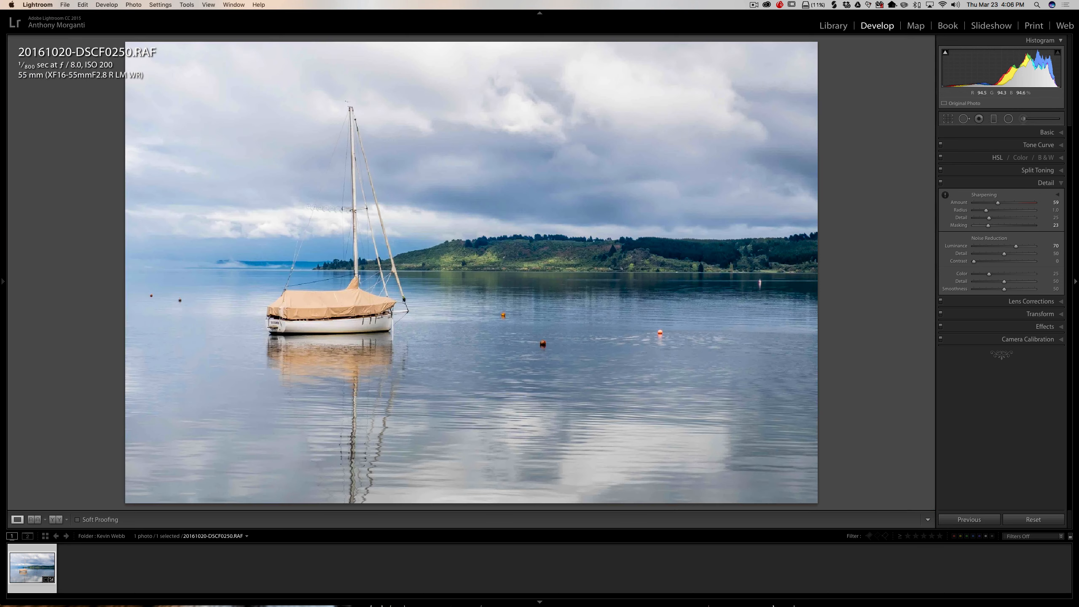
pyautogui.click(1047, 184)
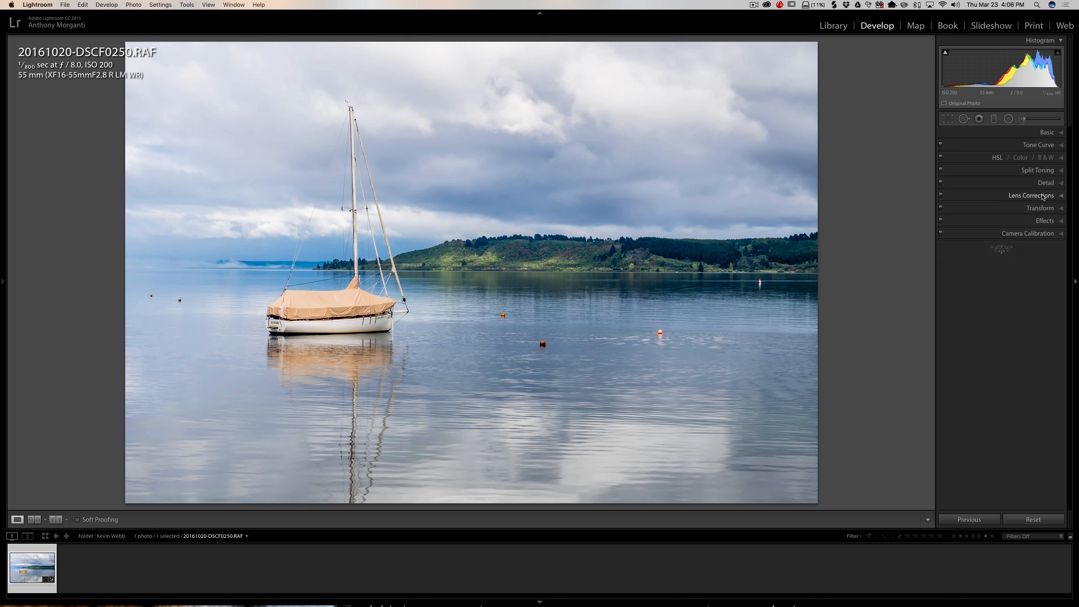
pyautogui.click(1043, 196)
pyautogui.click(1043, 196)
pyautogui.click(1043, 210)
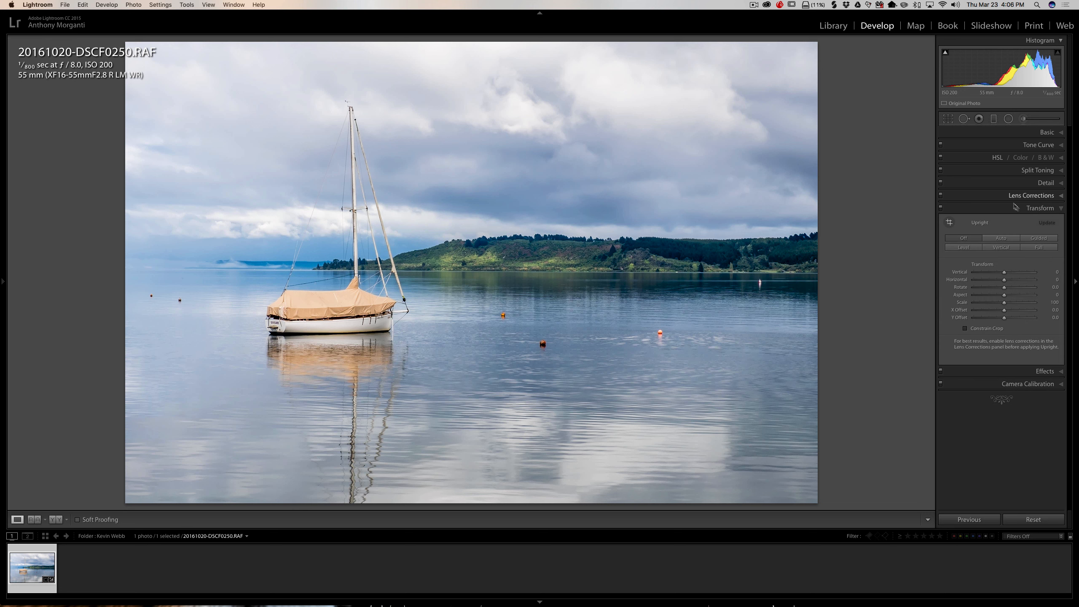
pyautogui.click(1034, 208)
# Add a subtle dark post-crop vignette in Highlight Priority style with an Amount of -10
pyautogui.click(1040, 221)
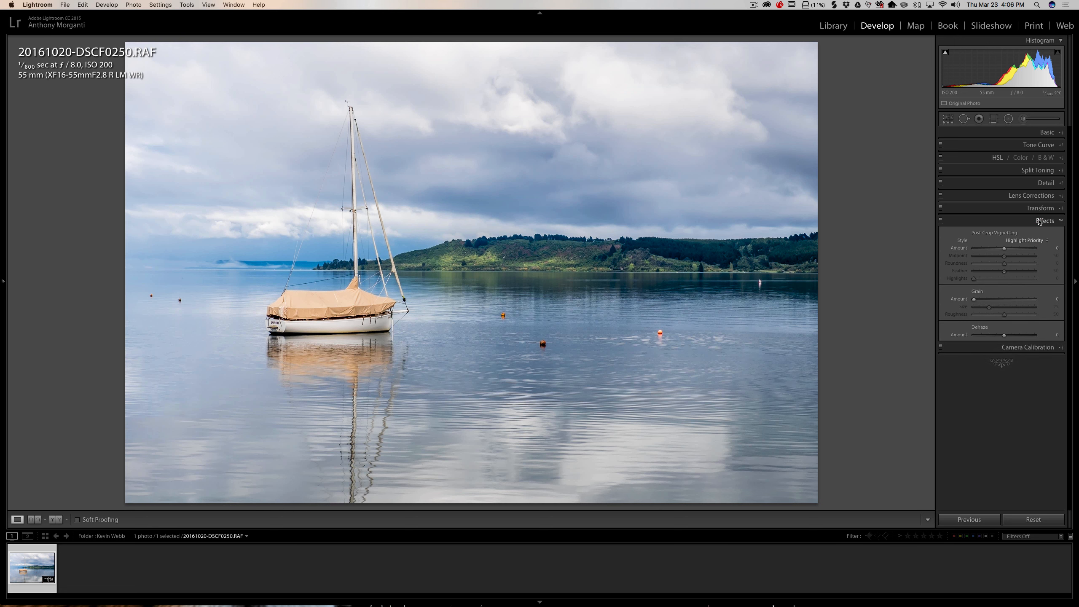
pyautogui.moveTo(1005, 249); pyautogui.dragTo(991, 250)
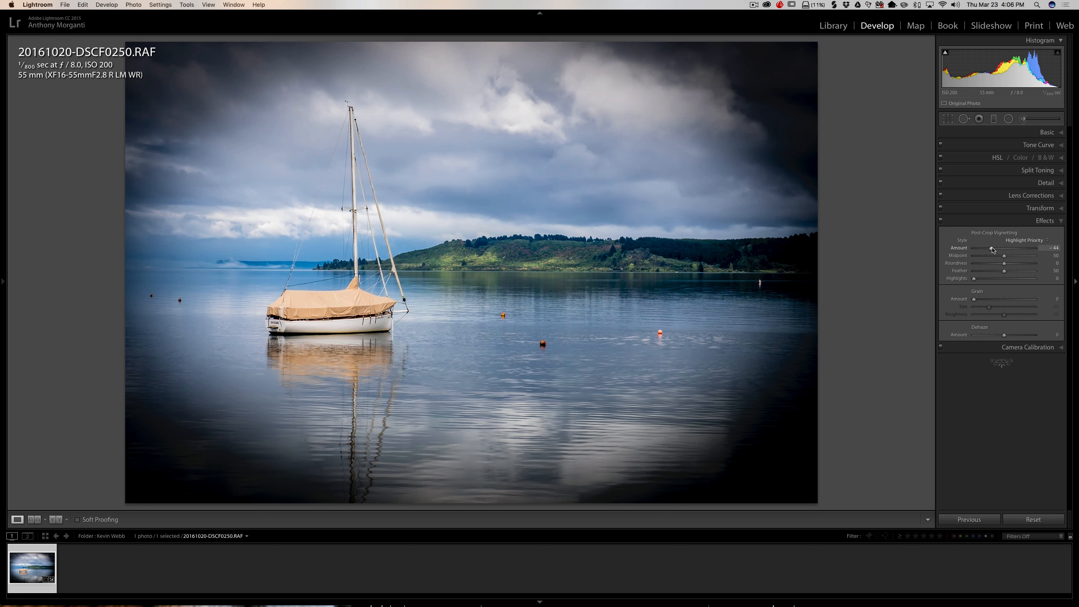
pyautogui.moveTo(991, 250); pyautogui.dragTo(994, 250)
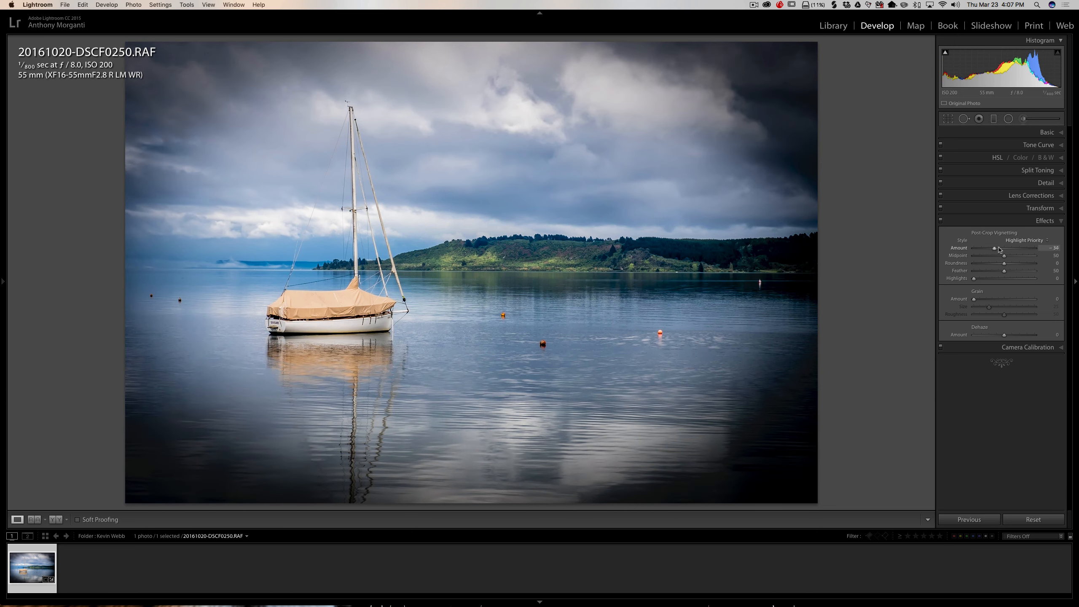
pyautogui.moveTo(993, 249)
pyautogui.mouseDown()
pyautogui.moveTo(1026, 251)
pyautogui.moveTo(999, 250)
pyautogui.mouseUp()
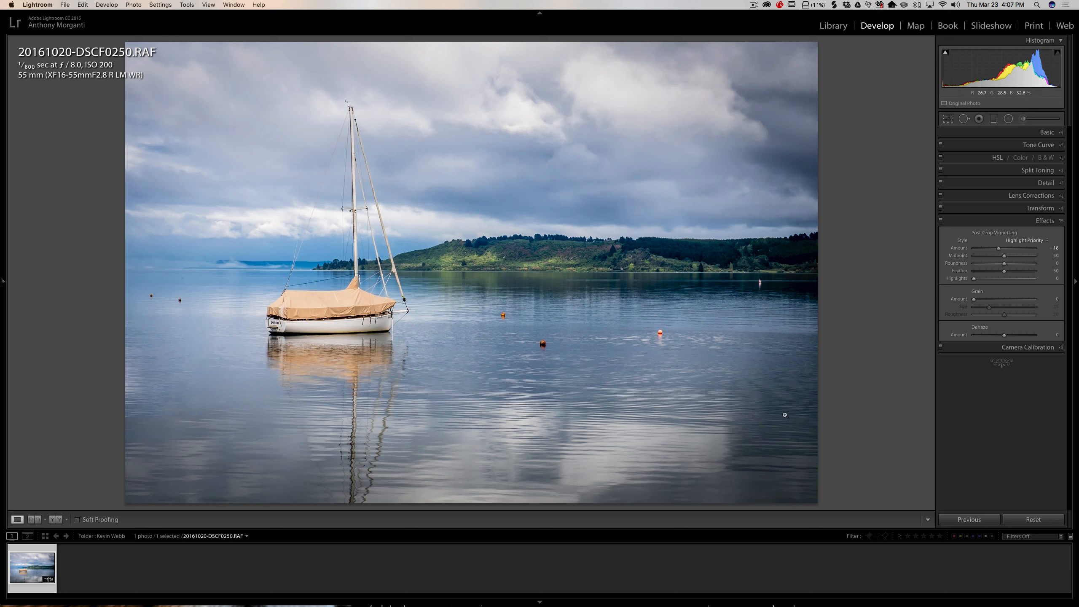
pyautogui.moveTo(999, 248); pyautogui.dragTo(1001, 250)
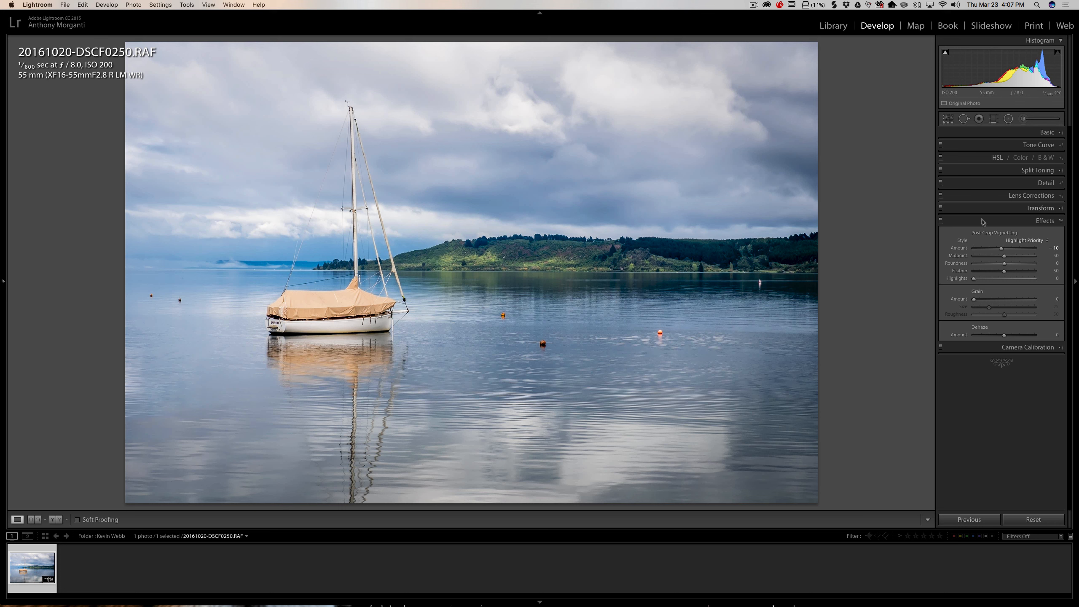
# Ease the post-crop vignette Amount to -8 and collapse the Effects settings
pyautogui.click(1002, 250)
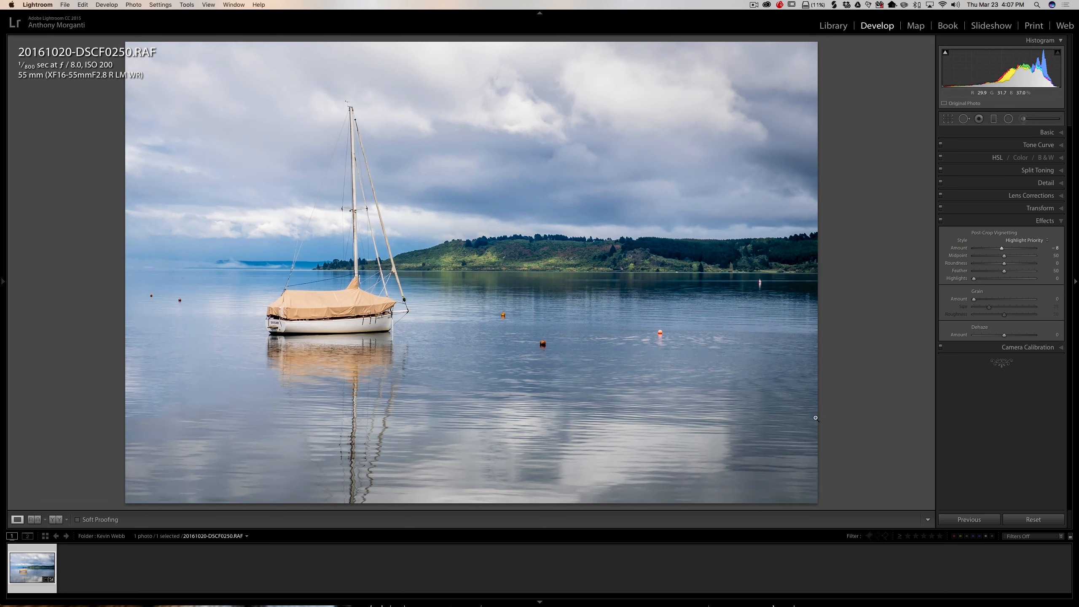
pyautogui.click(1044, 220)
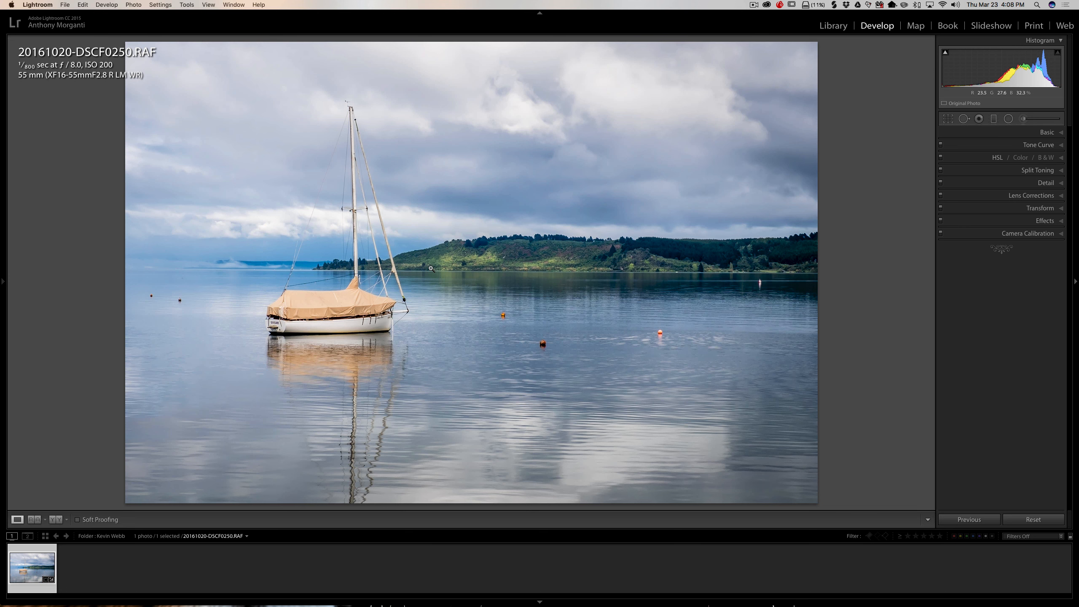
# Compare the edited sailboat photo with its original state, first side by side and again by toggling the full-size before view
pyautogui.press('y')
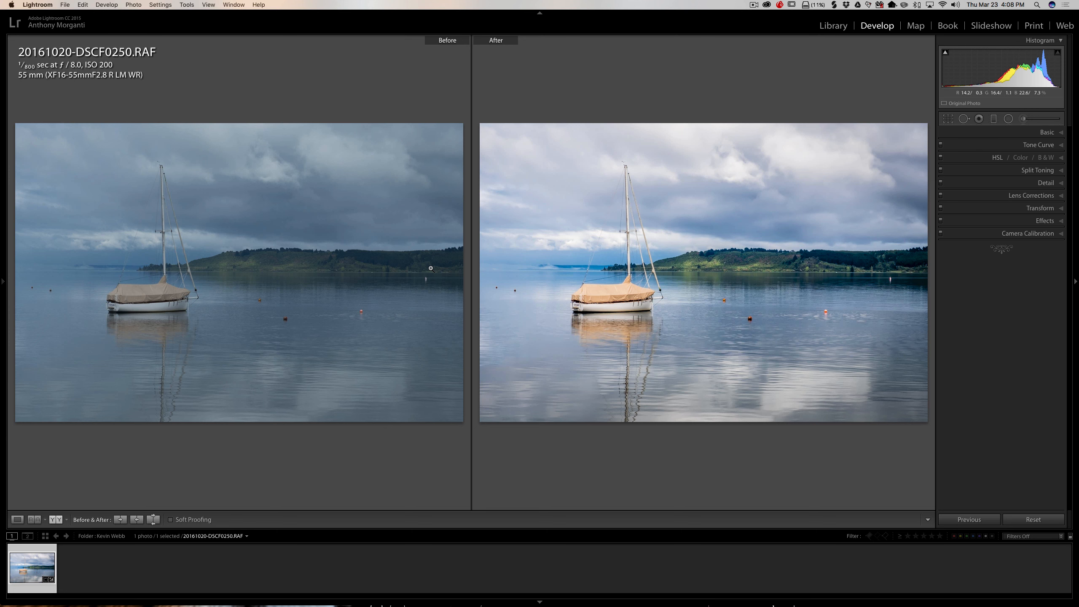
pyautogui.press('y')
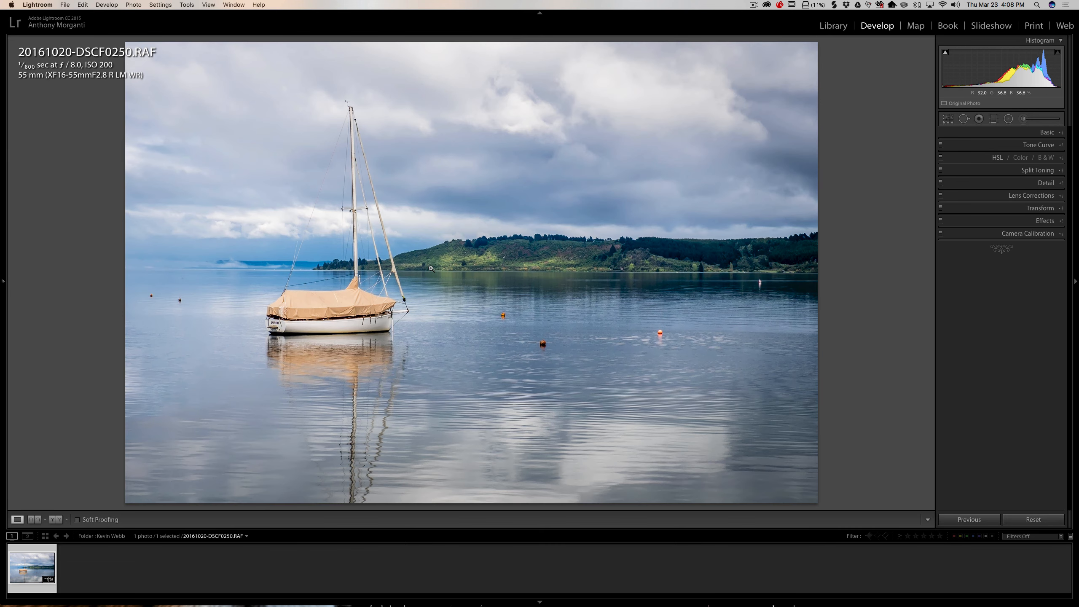
pyautogui.press('\\')
pyautogui.press('\\')
pyautogui.press('\\')
pyautogui.press('\\')
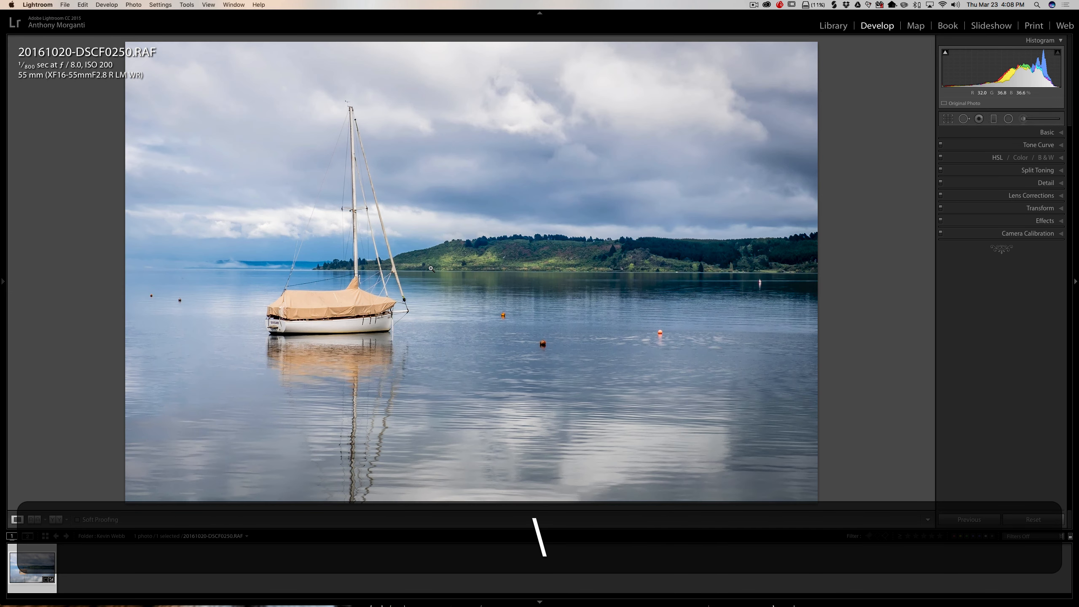
# Review the crop against the full frame, and display the before and after versions side by side with the surrounding panels hidden
pyautogui.click(948, 118)
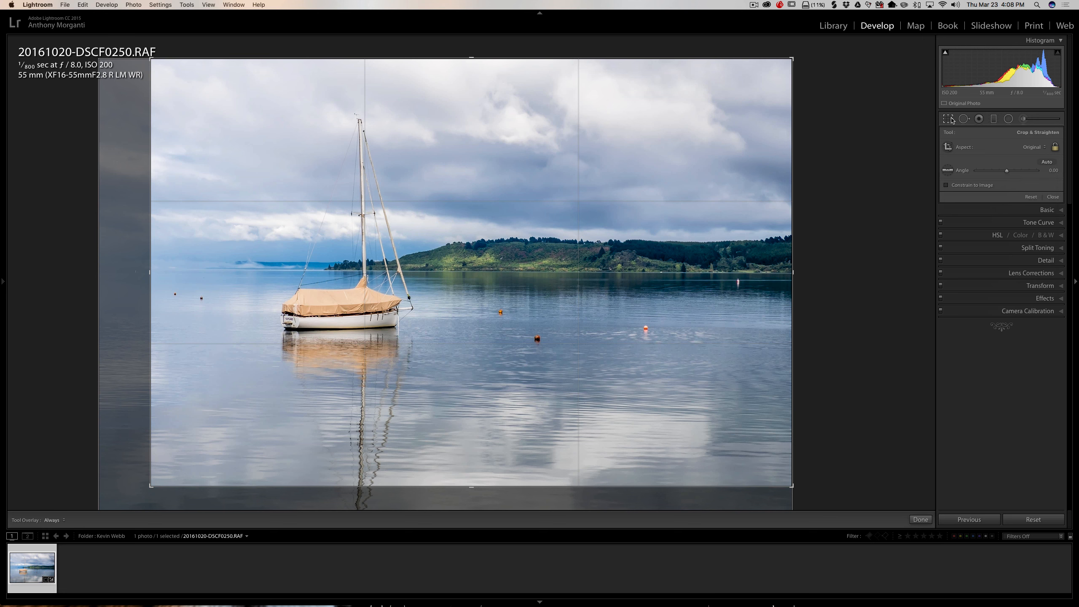
pyautogui.click(950, 119)
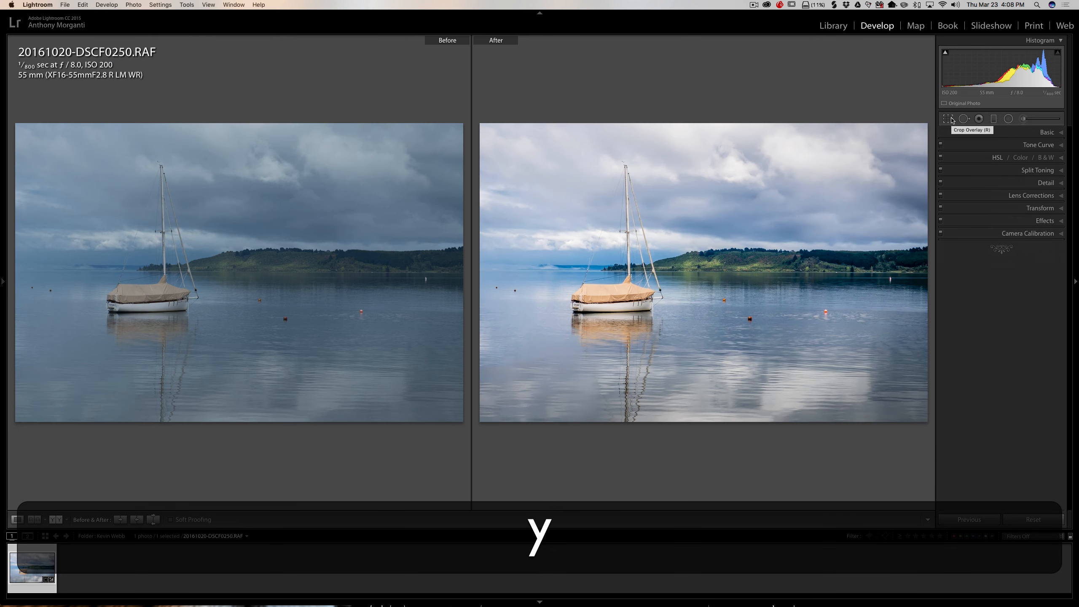
pyautogui.hotkey('shift', 'Tab')
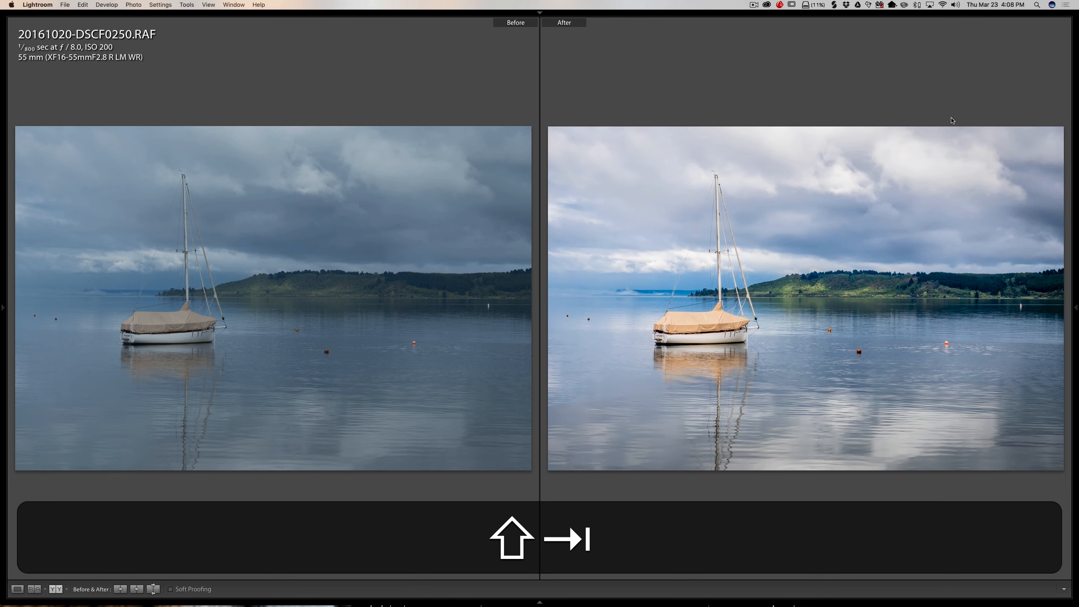